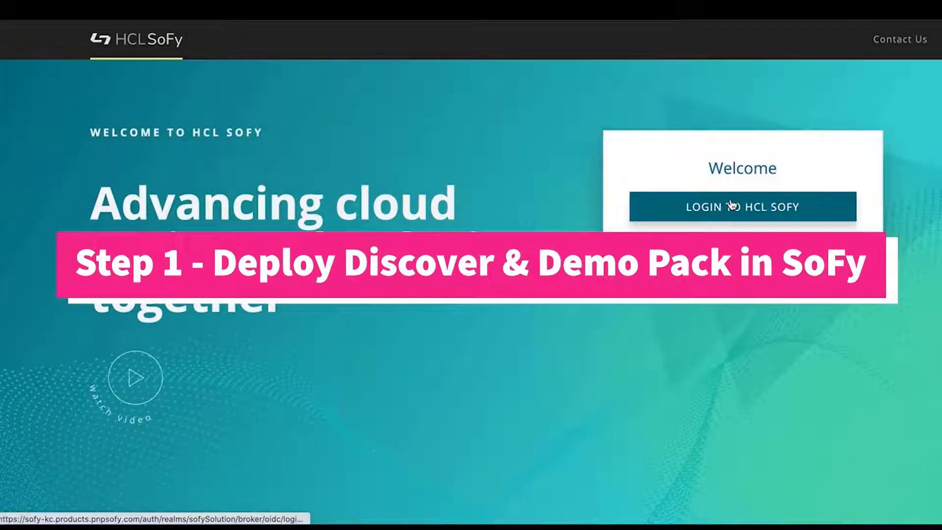
# Sign in to HCL SoFy, search the catalog for 'Discover', and launch Mitigating eCommerce Abandonment.
pyautogui.click(732, 206)
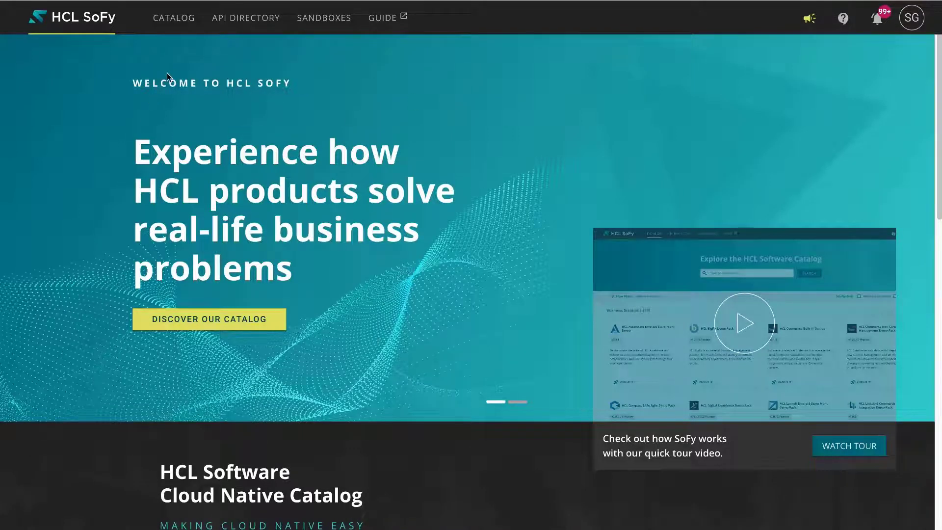
pyautogui.click(174, 18)
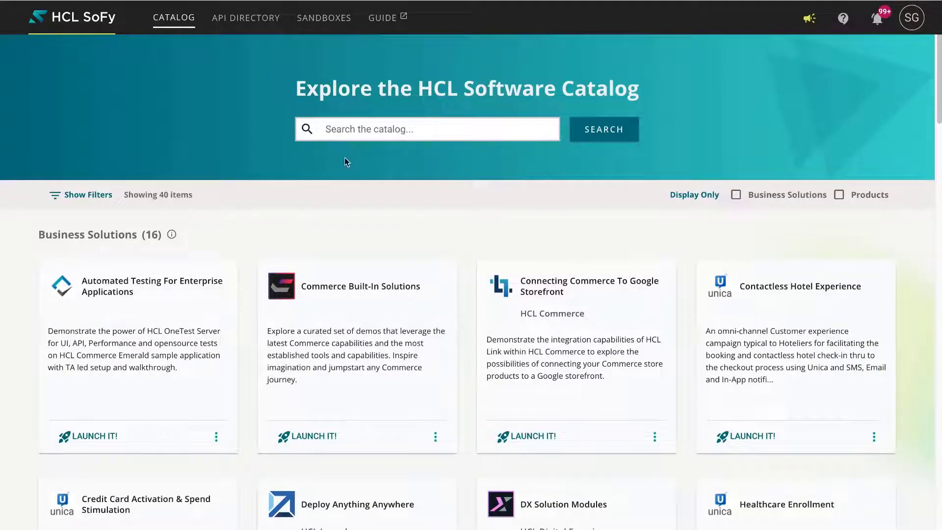
pyautogui.click(345, 128)
pyautogui.write('Discover')
pyautogui.click(585, 134)
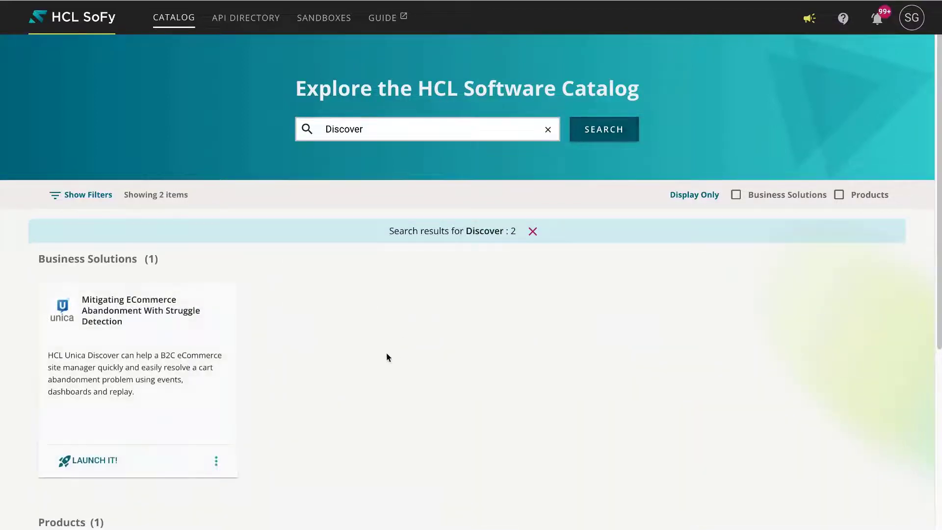
pyautogui.scroll(-3, 379, 360)
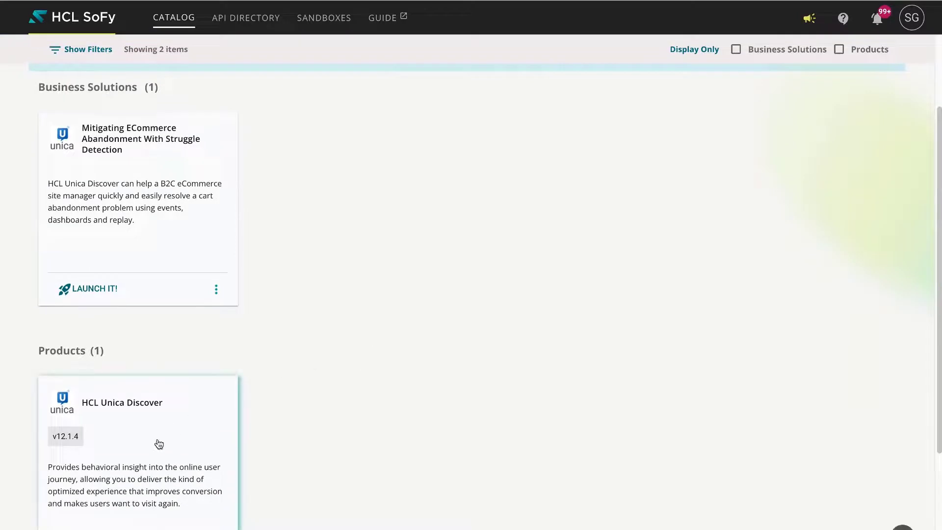
pyautogui.click(101, 294)
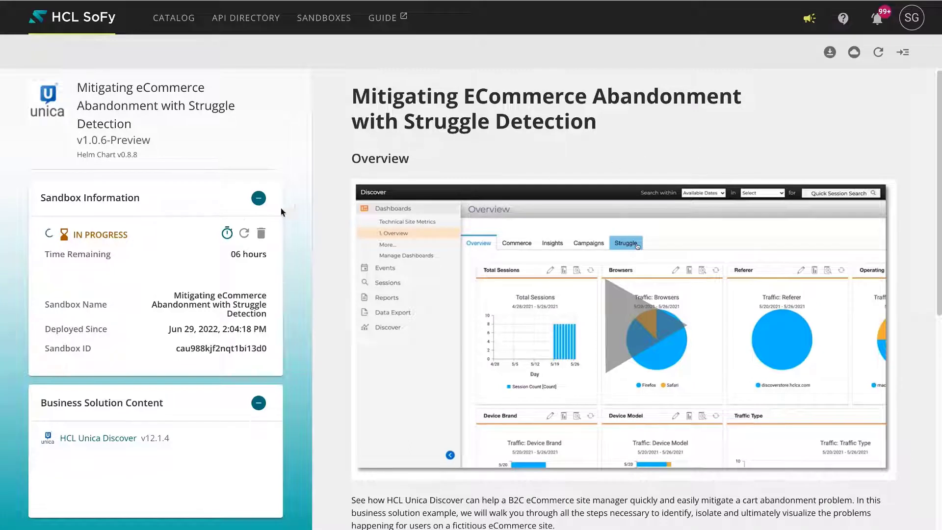
# Wait for the sandbox to change from IN PROGRESS to DEPLOYED and show its console credentials.
pyautogui.moveTo(111, 244)
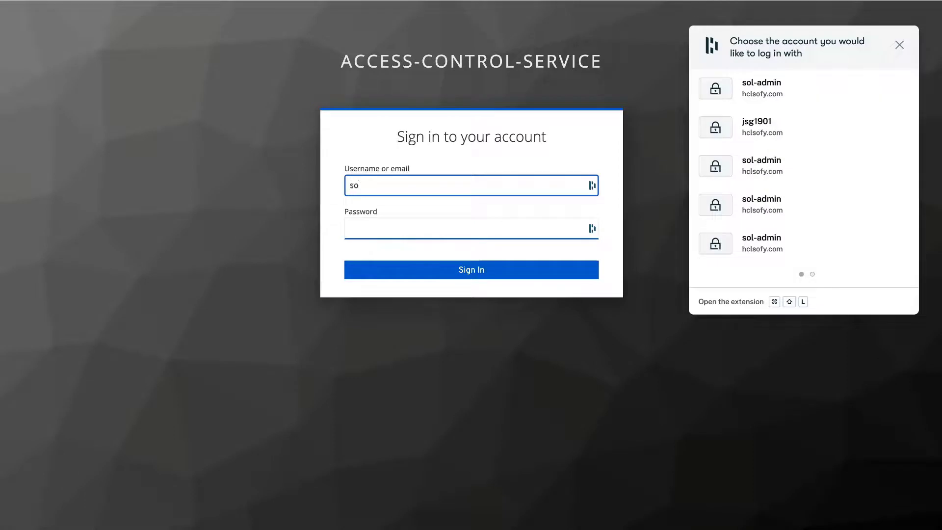
# Sign in to the Solution Console with the console ID and the pasted console password.
pyautogui.write('l-admin')
pyautogui.click(419, 232)
pyautogui.rightClick(420, 232)
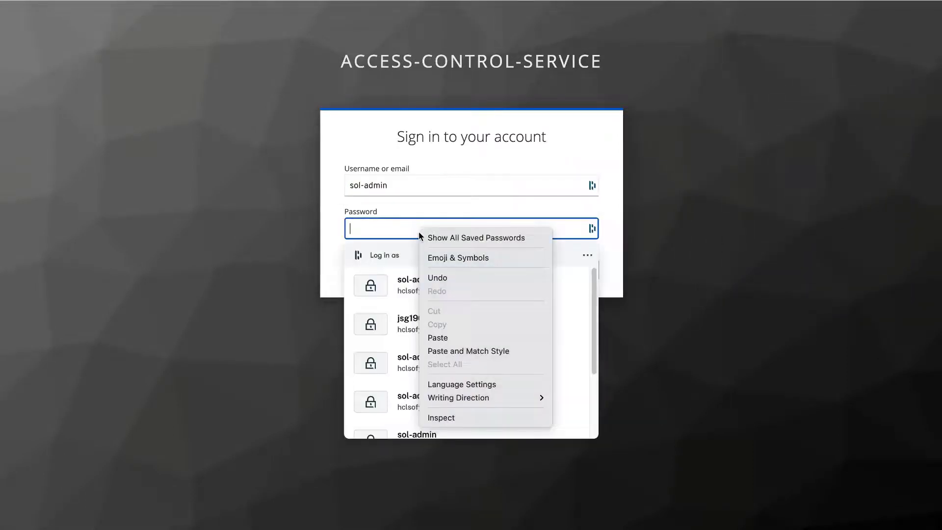
pyautogui.click(437, 338)
pyautogui.click(329, 273)
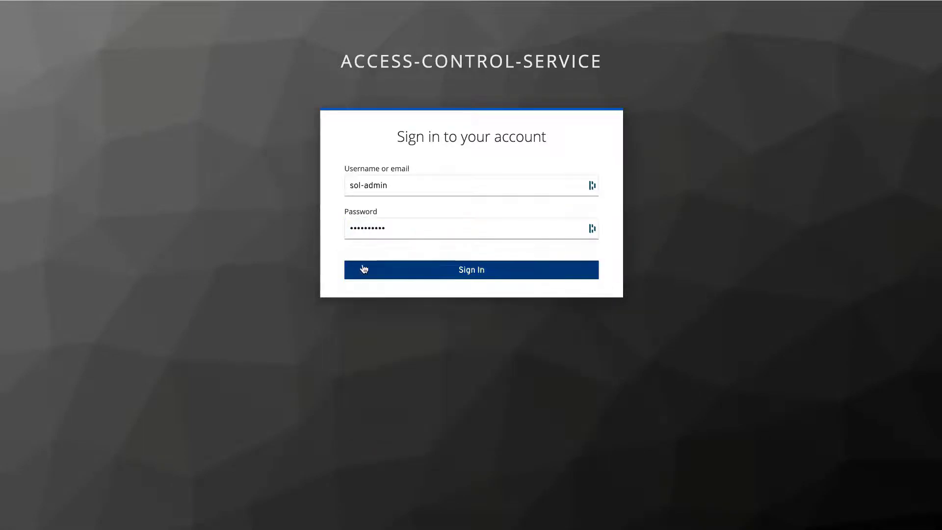
pyautogui.click(406, 271)
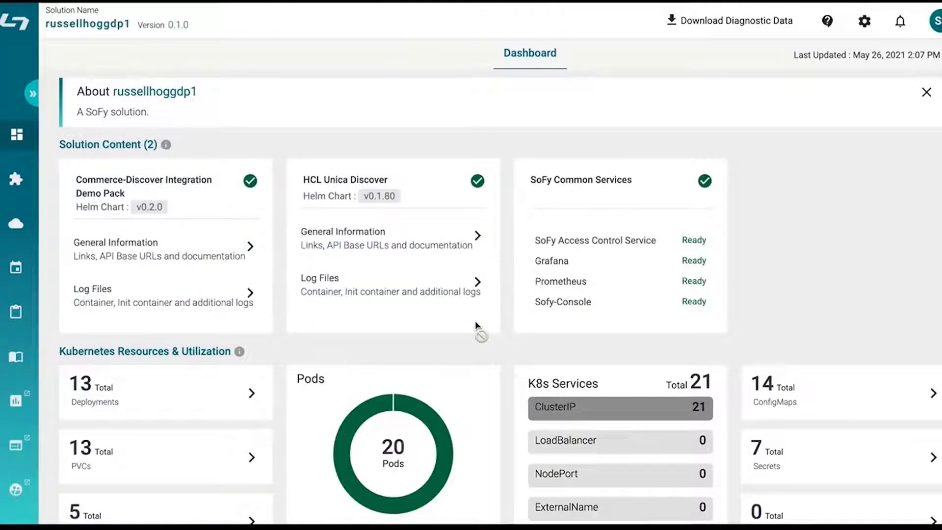
# Open General Information on the HCL Unica Discover card of the console dashboard.
pyautogui.scroll(-2, 421, 393)
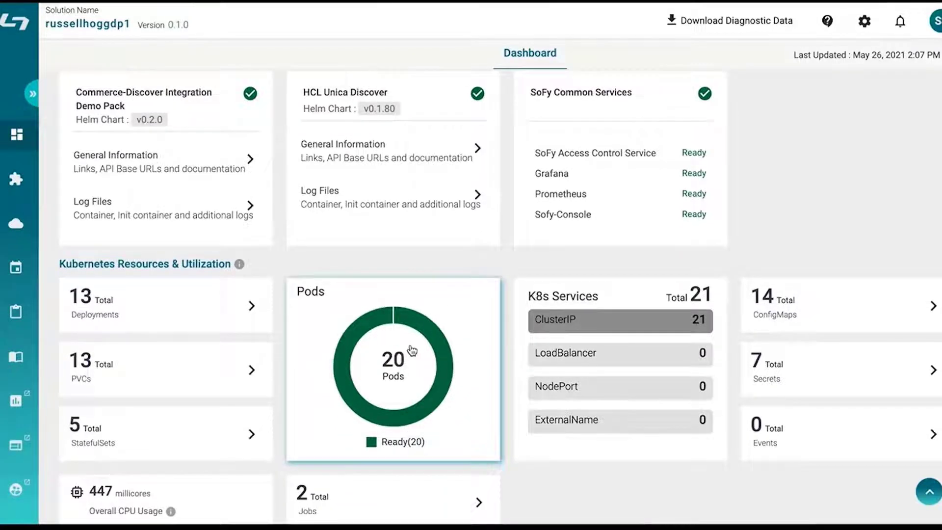
pyautogui.scroll(2, 578, 310)
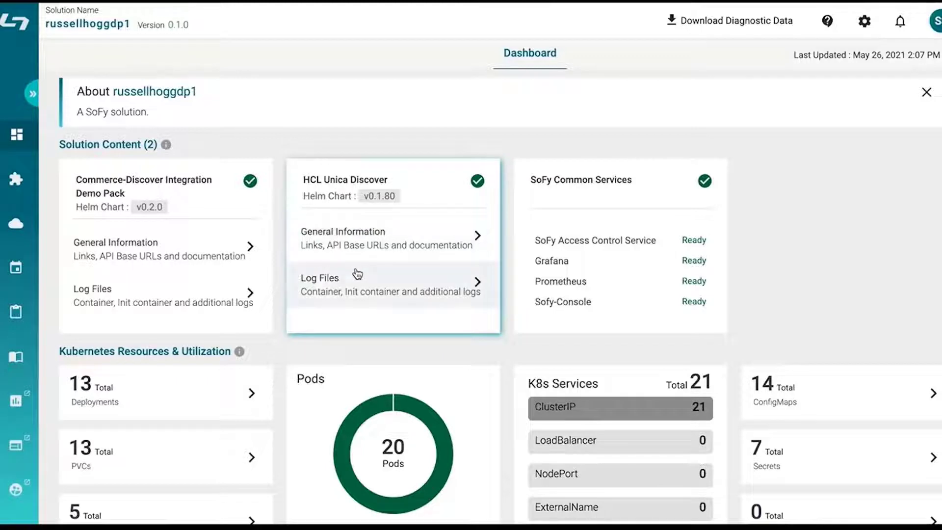
pyautogui.click(465, 242)
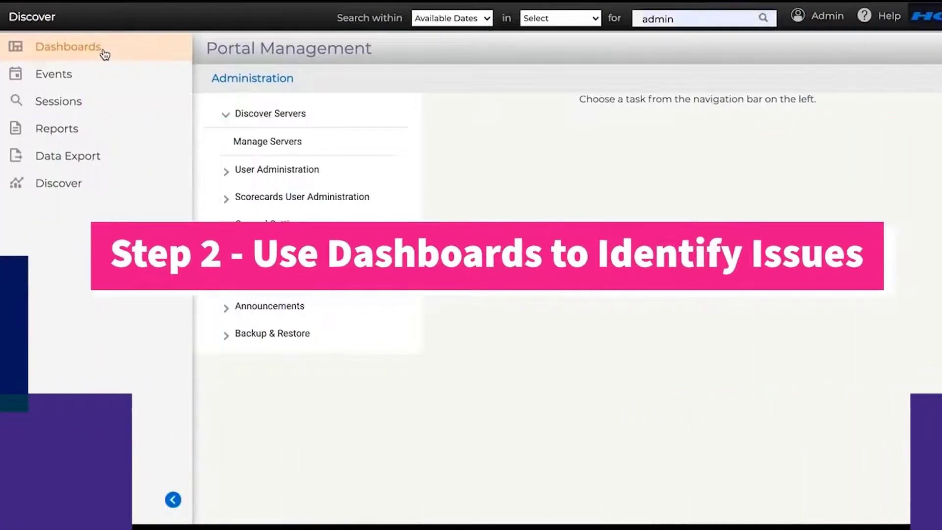
# Open the 1. Overview dashboard and review its session, browser, referer and device charts.
pyautogui.click(103, 49)
pyautogui.click(81, 93)
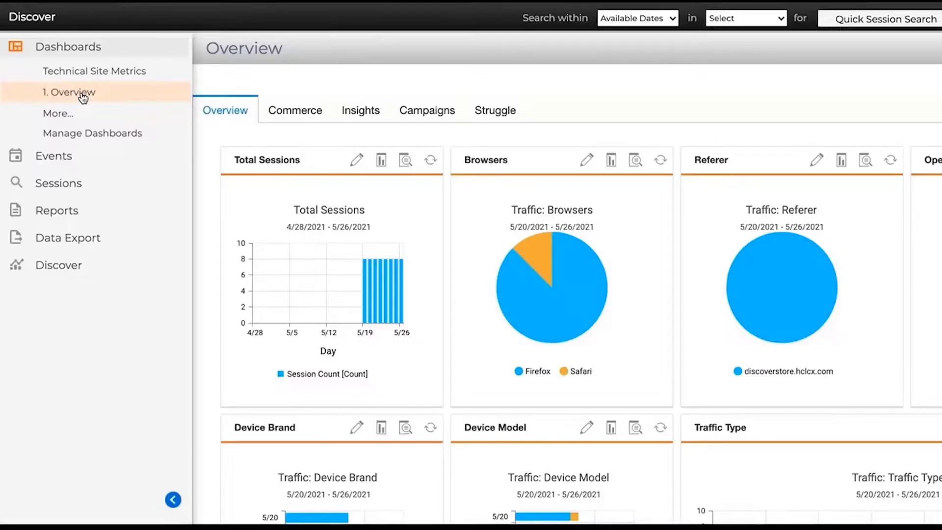
pyautogui.moveTo(779, 290)
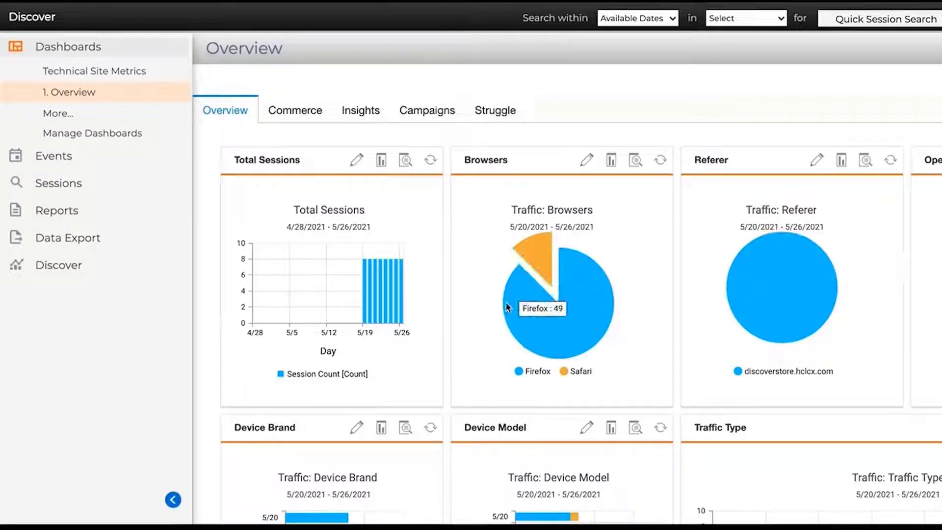
pyautogui.scroll(-3, 638, 379)
pyautogui.scroll(3, 638, 378)
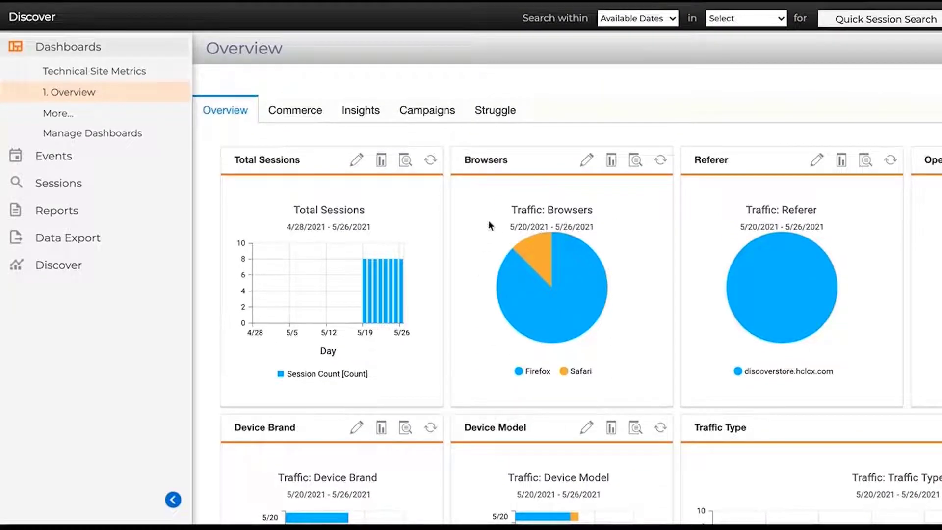
# Switch to the Struggle view and open Top 10 Failed Search Terms as a report.
pyautogui.click(499, 110)
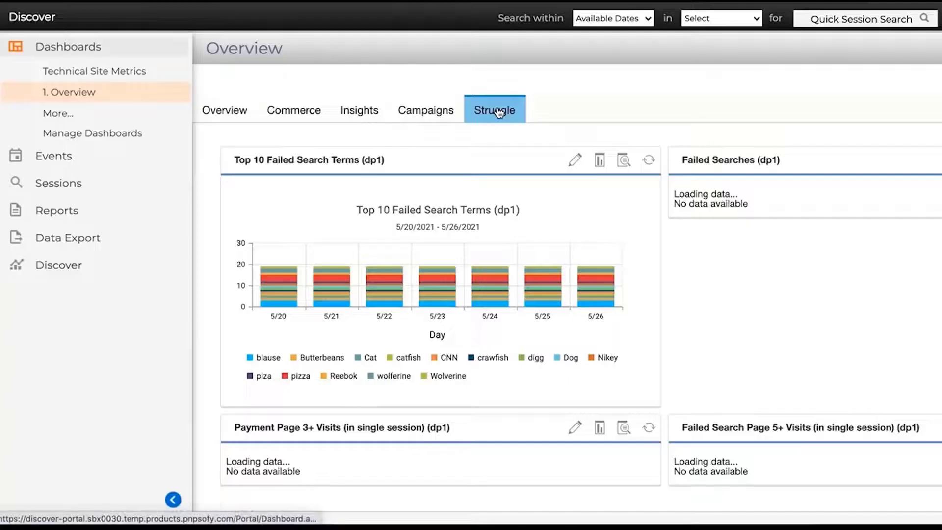
pyautogui.scroll(-2, 586, 356)
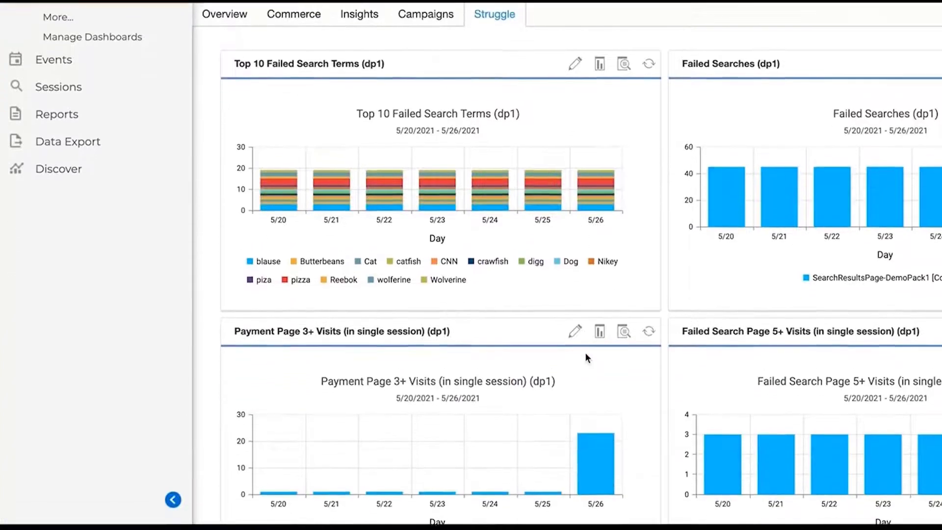
pyautogui.scroll(2, 531, 319)
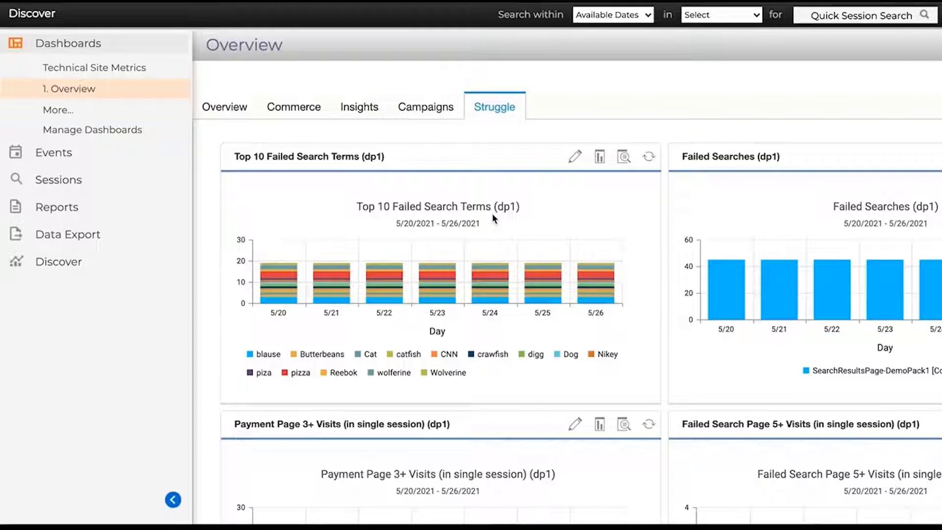
pyautogui.click(600, 156)
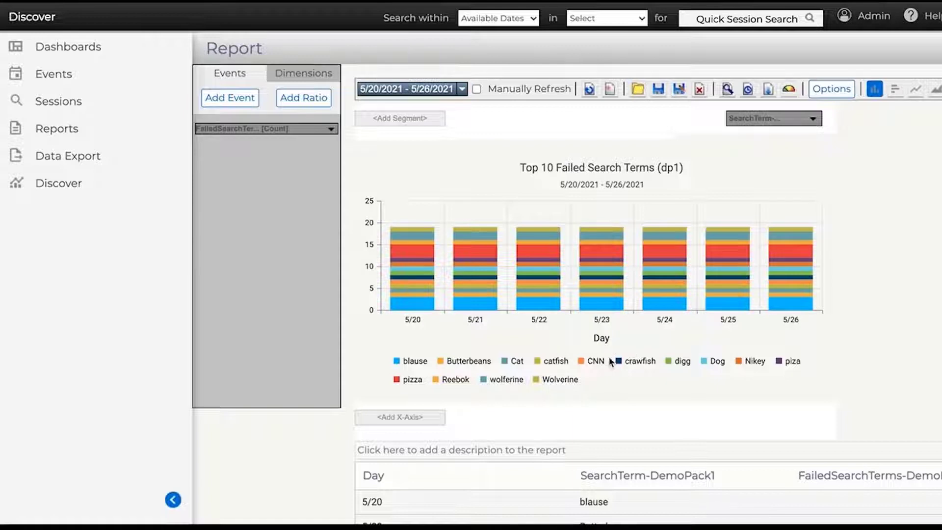
# Filter the SearchTerm dimension to the Top 3 values.
pyautogui.click(812, 124)
pyautogui.click(826, 132)
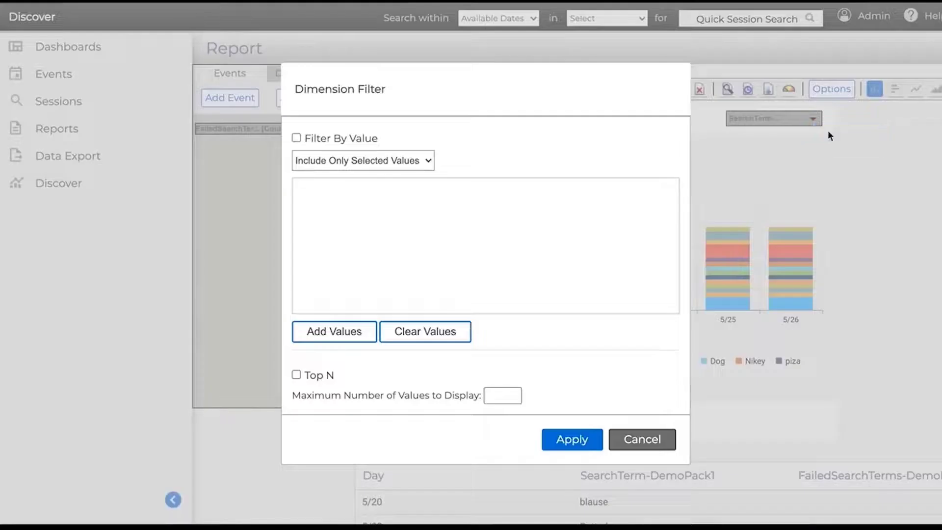
pyautogui.click(297, 375)
pyautogui.click(491, 395)
pyautogui.write('3')
pyautogui.click(569, 440)
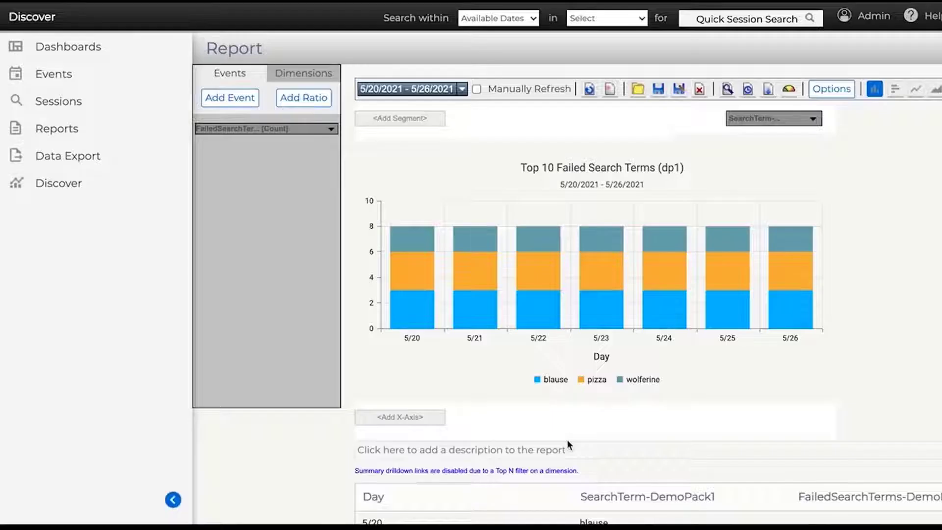
# Set the report date range to Today (5/26/2021) and review the hourly table.
pyautogui.click(461, 90)
pyautogui.click(508, 119)
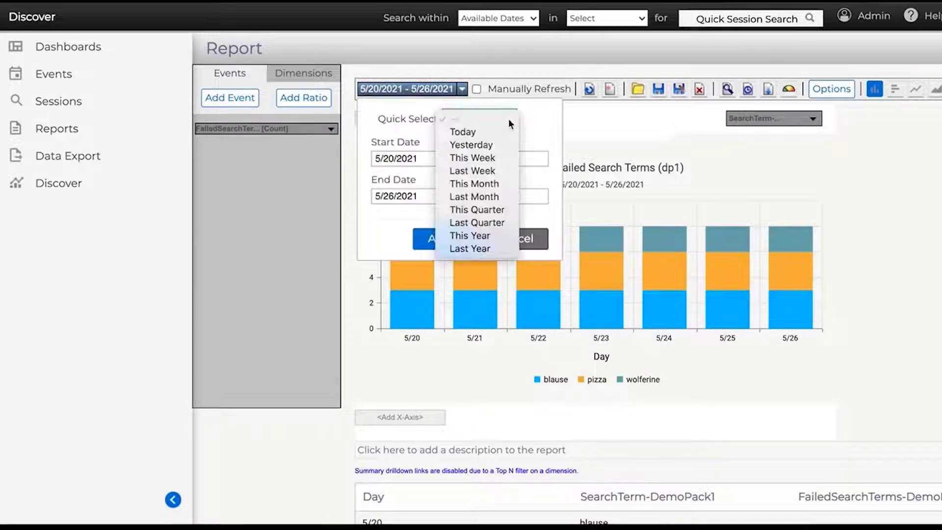
pyautogui.click(496, 131)
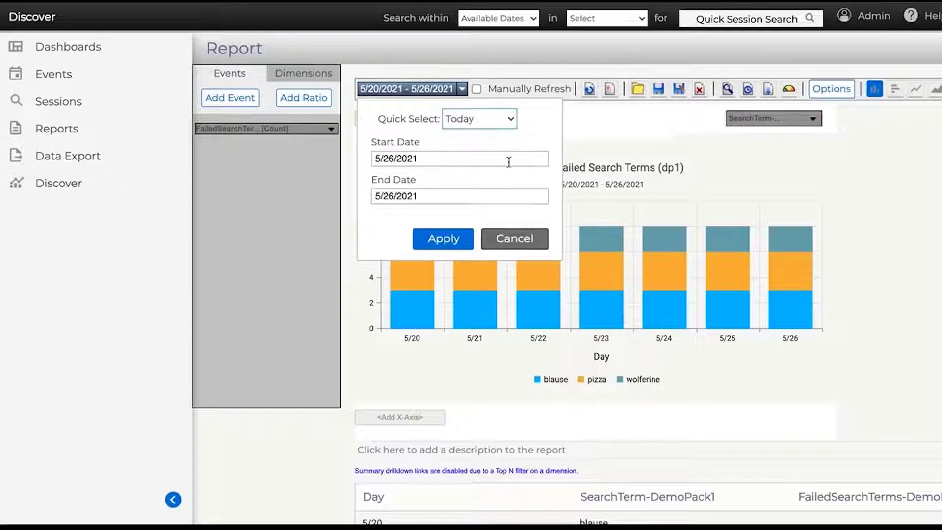
pyautogui.click(454, 243)
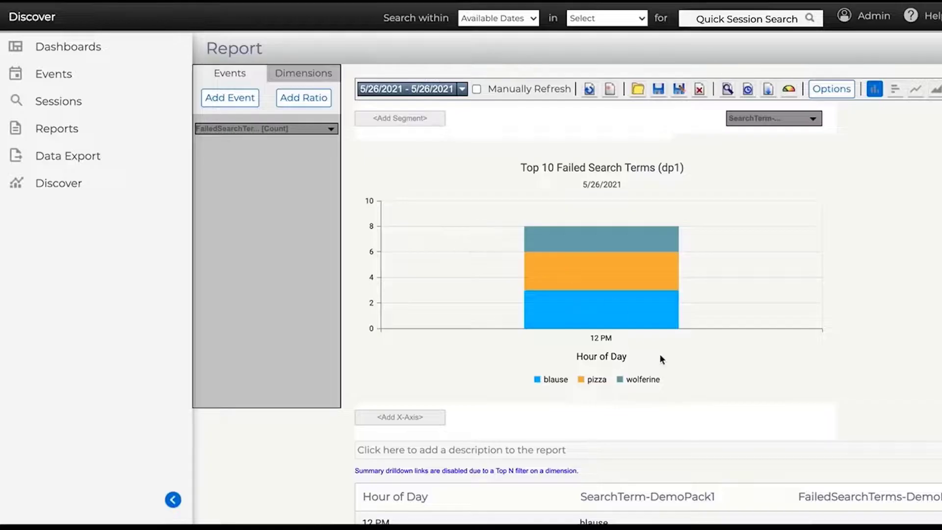
pyautogui.scroll(-2, 660, 355)
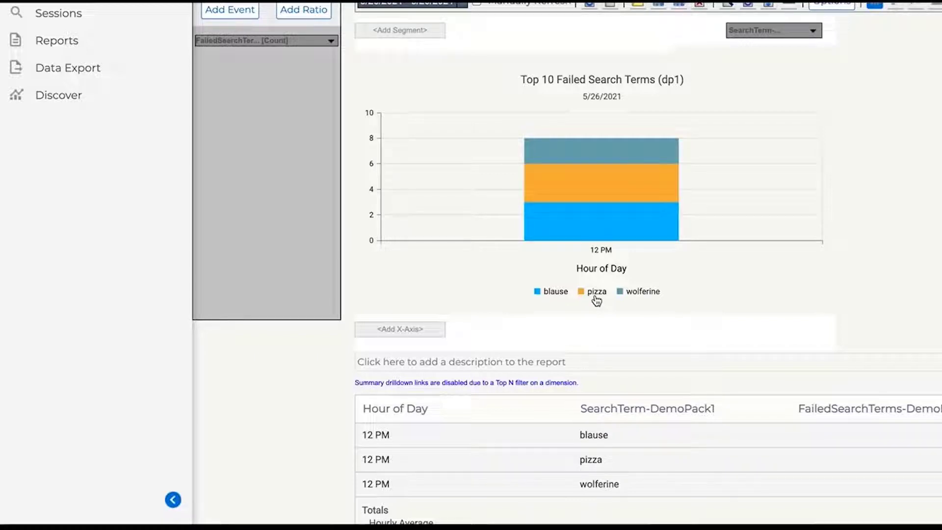
pyautogui.scroll(3, 596, 299)
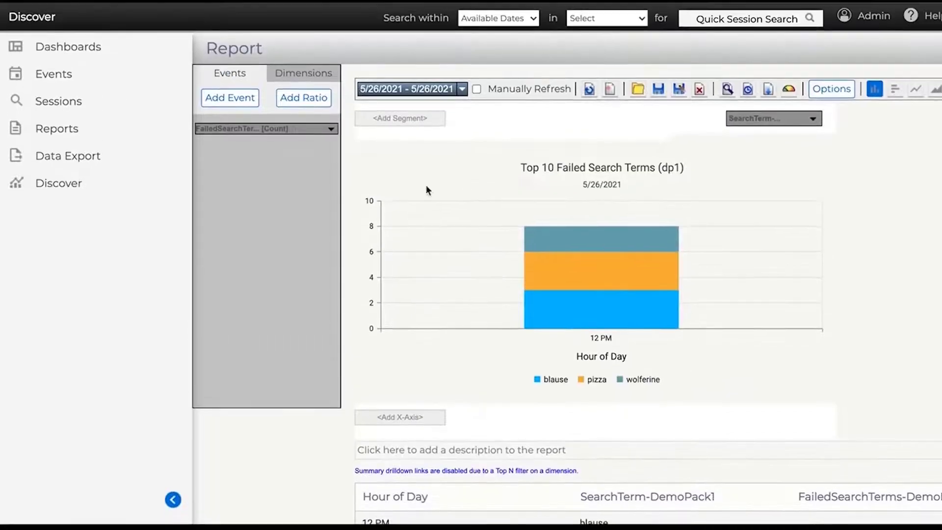
# Return to 1. Overview's Struggle view and open Payment Page 3+ Visits as a report.
pyautogui.click(86, 49)
pyautogui.click(86, 90)
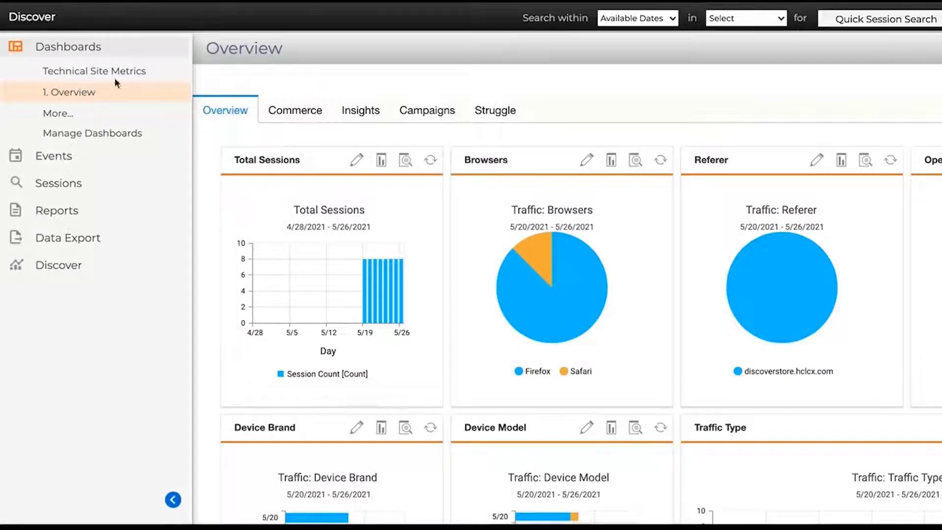
pyautogui.click(512, 112)
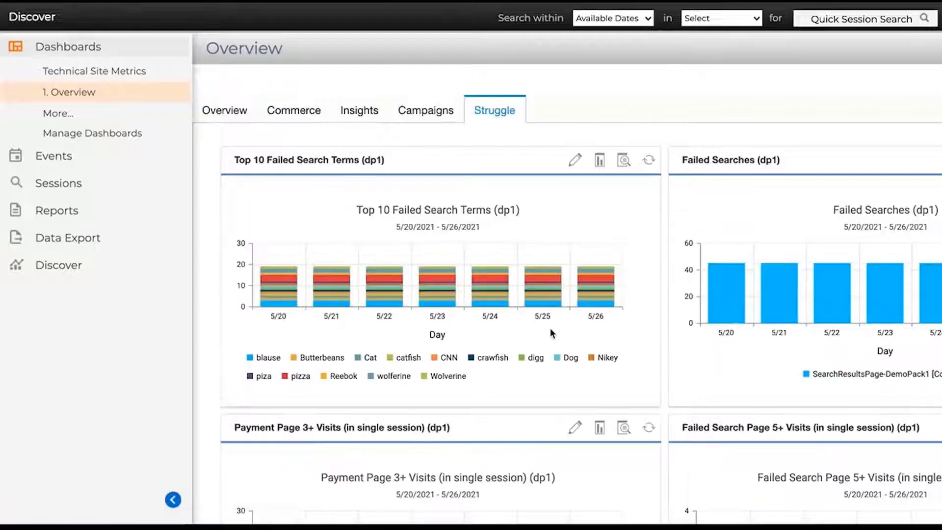
pyautogui.scroll(-4, 550, 328)
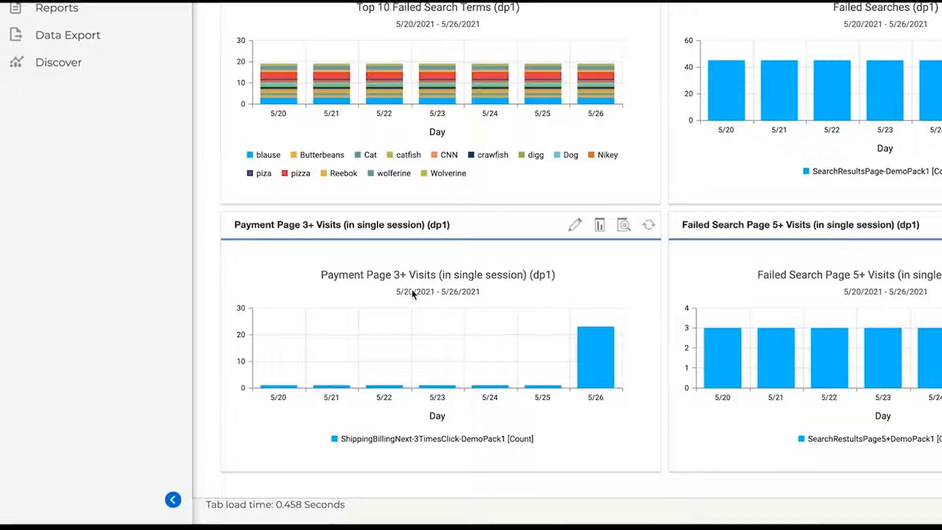
pyautogui.click(600, 224)
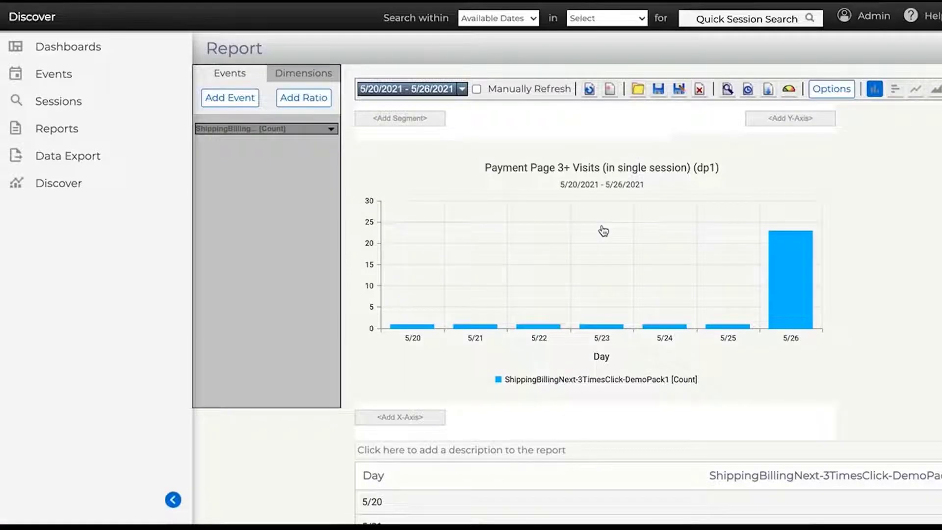
# Drill into the 5/26 row of the Day table to list its 23 sessions.
pyautogui.scroll(-4, 527, 439)
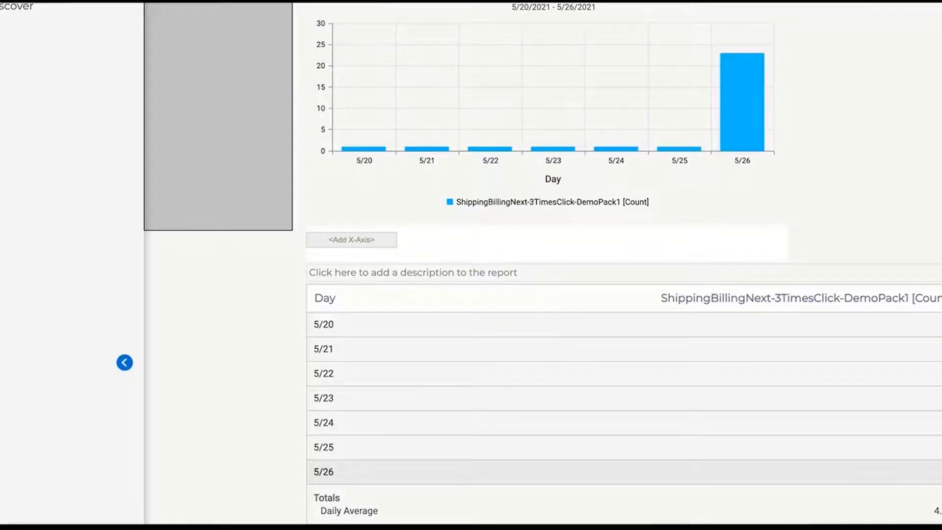
pyautogui.click(935, 471)
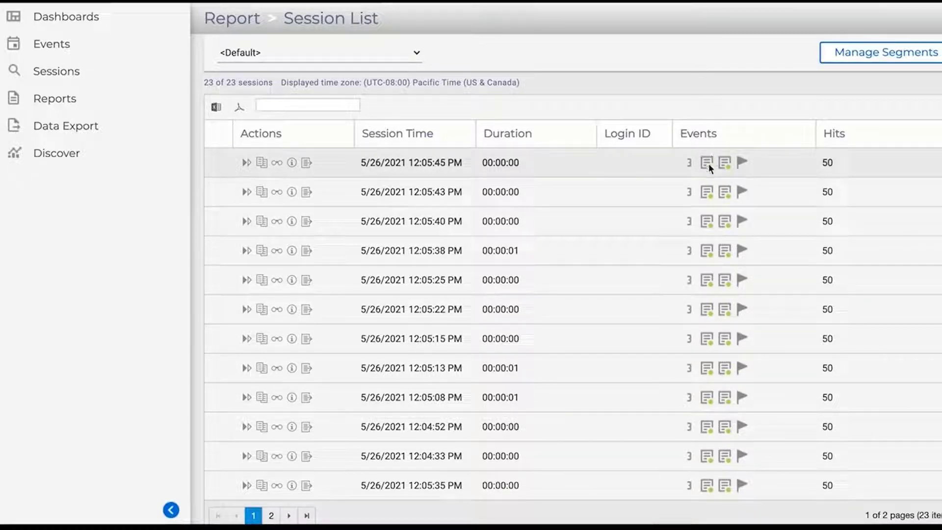
# Open one of the 23 sessions from 5/26/2021 in the replay viewer.
pyautogui.moveTo(709, 163)
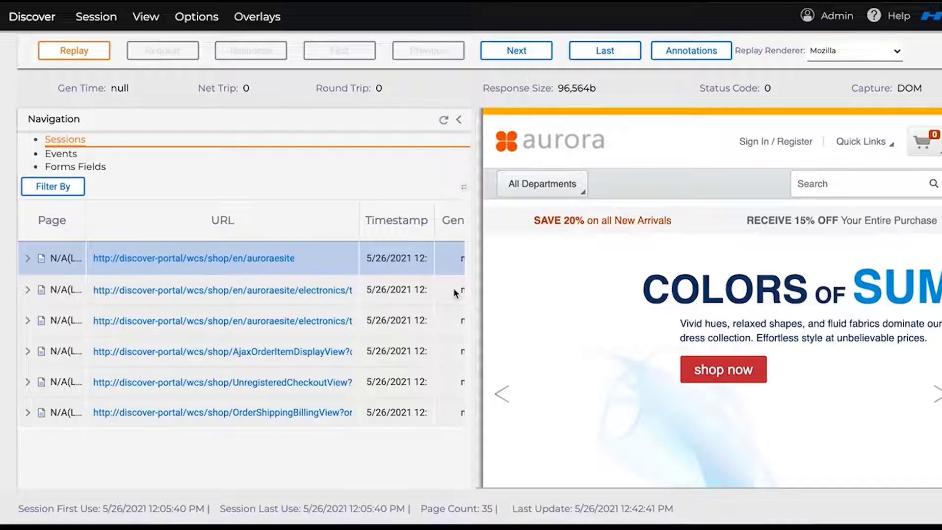
# Replay the first page's departmentButton_6 and categoryLink_6_10023 Electronics menu clicks.
pyautogui.click(28, 259)
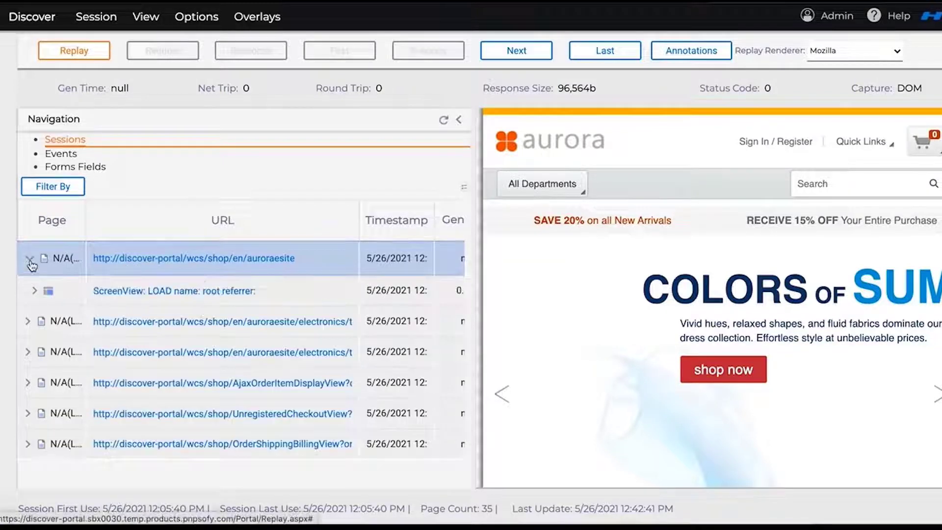
pyautogui.click(36, 290)
pyautogui.click(132, 319)
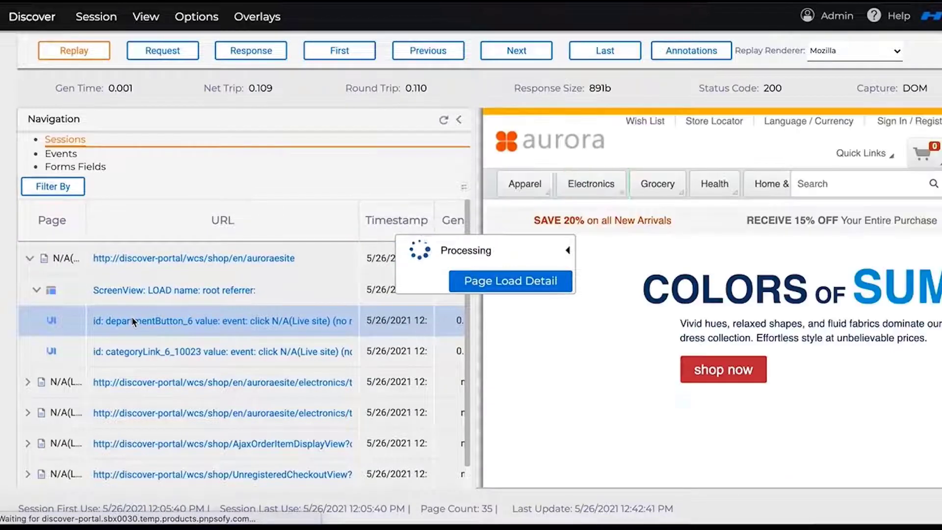
pyautogui.click(157, 354)
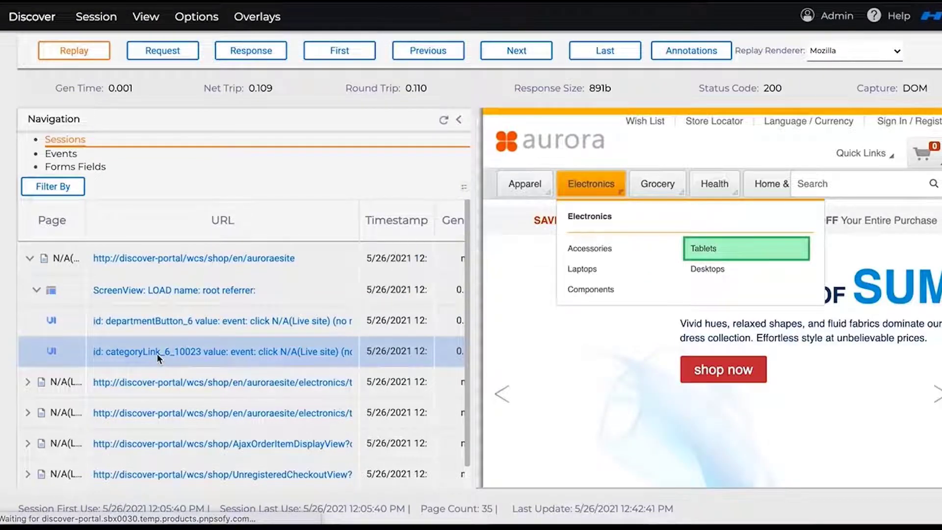
# Replay the OrderShippingBillingView shipping and billing page and expand its events.
pyautogui.scroll(-1, 157, 353)
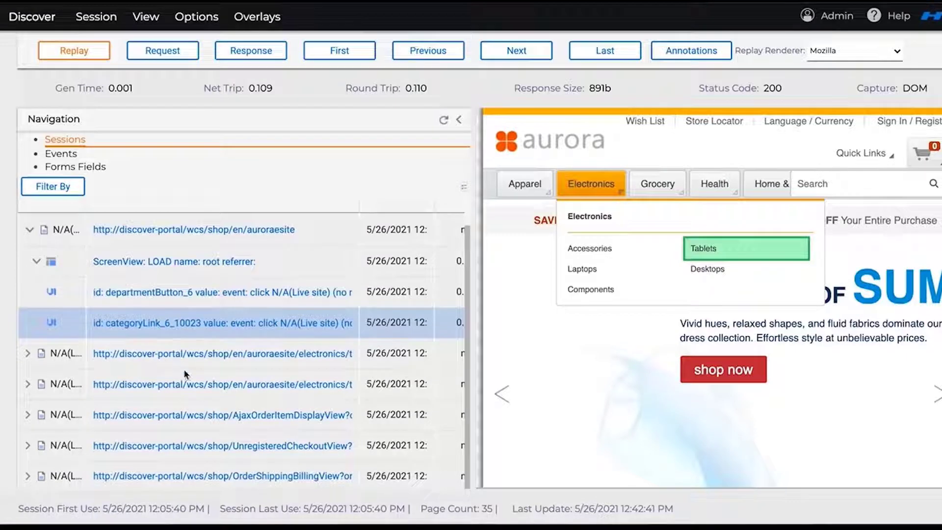
pyautogui.click(177, 472)
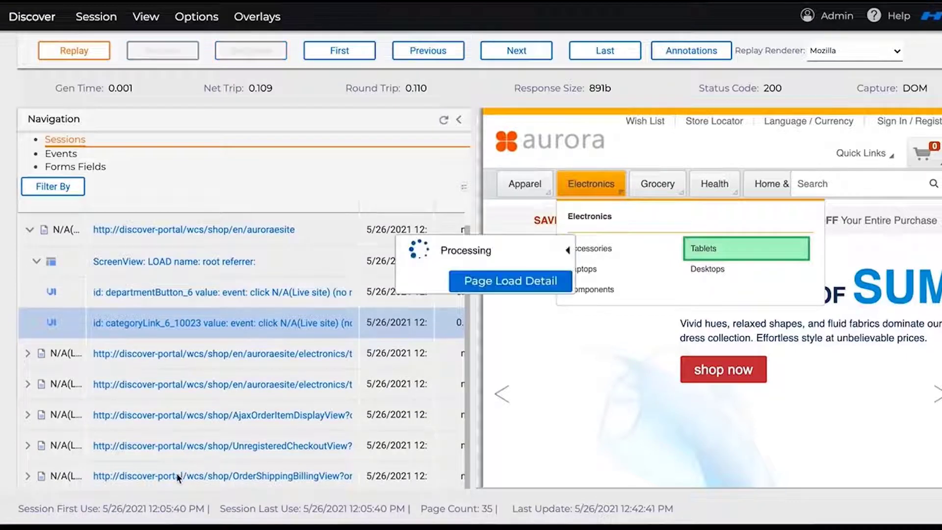
pyautogui.click(30, 476)
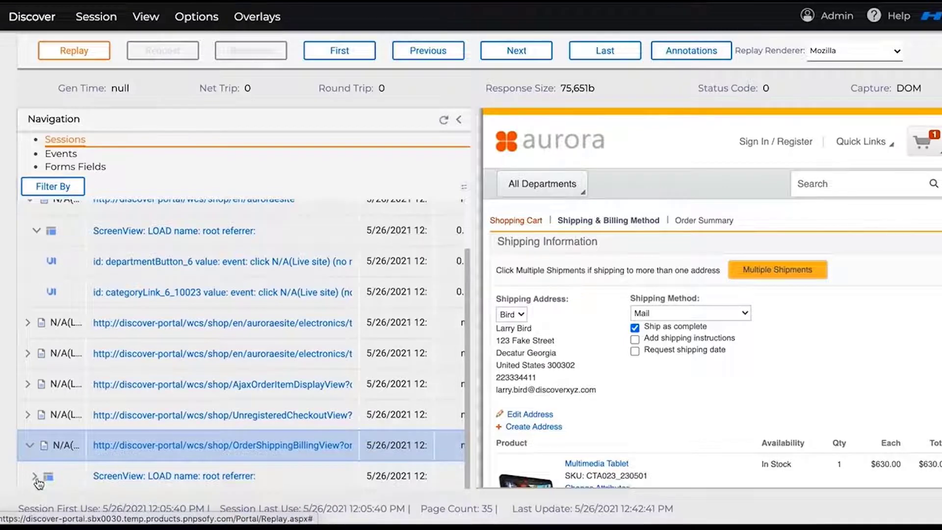
# Replay the payment method change to American Express and the card number entry.
pyautogui.click(35, 476)
pyautogui.scroll(-5, 160, 389)
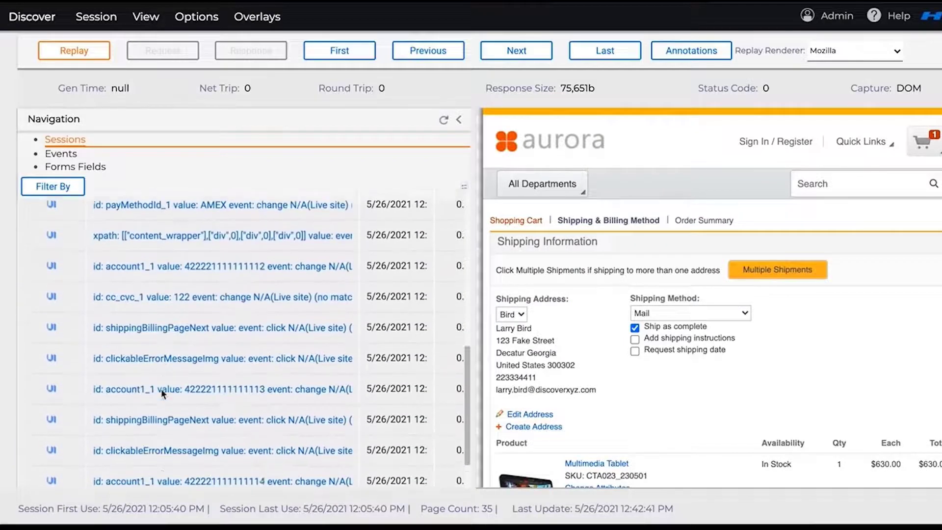
pyautogui.click(200, 248)
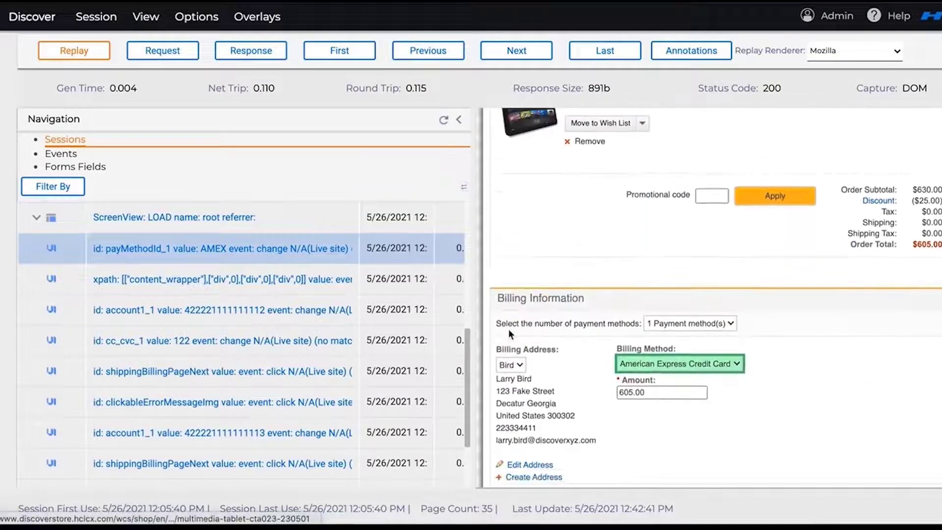
pyautogui.click(294, 279)
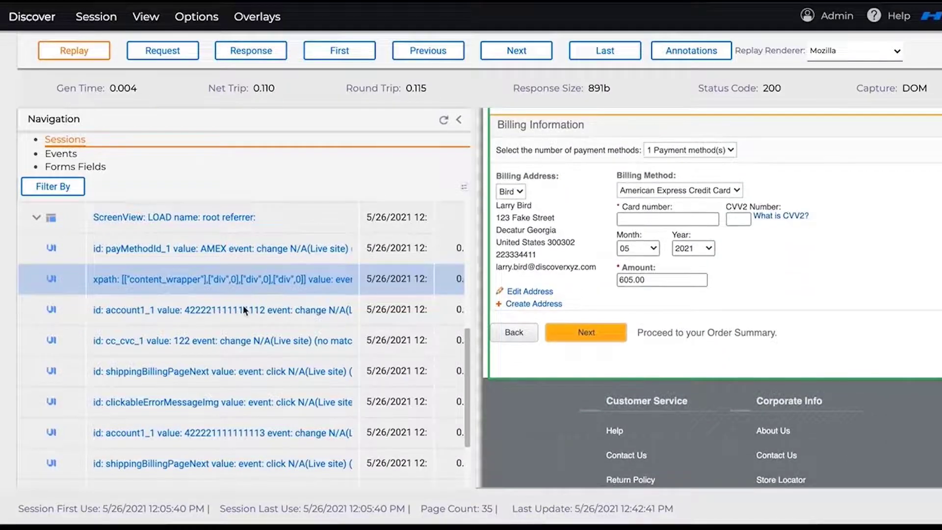
pyautogui.click(243, 305)
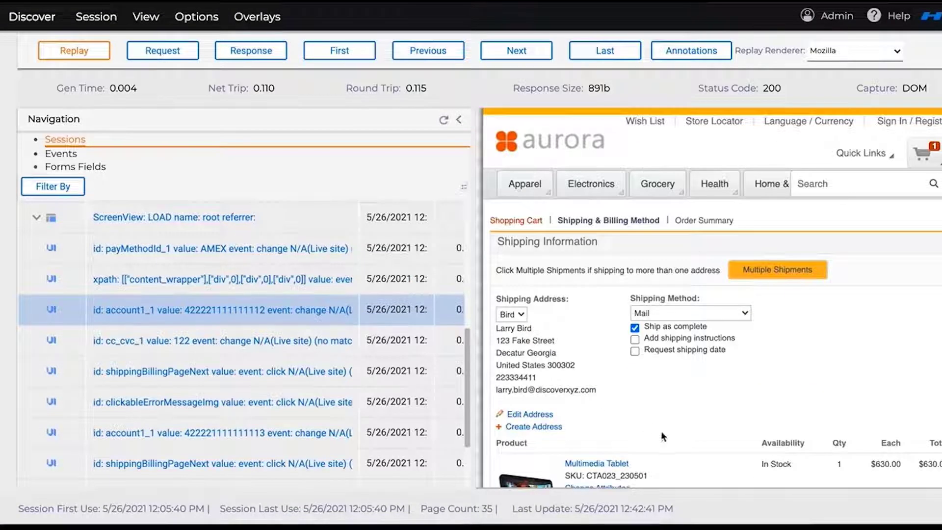
# Replay the shopper entering the CVV and submitting the billing form.
pyautogui.scroll(-3, 661, 431)
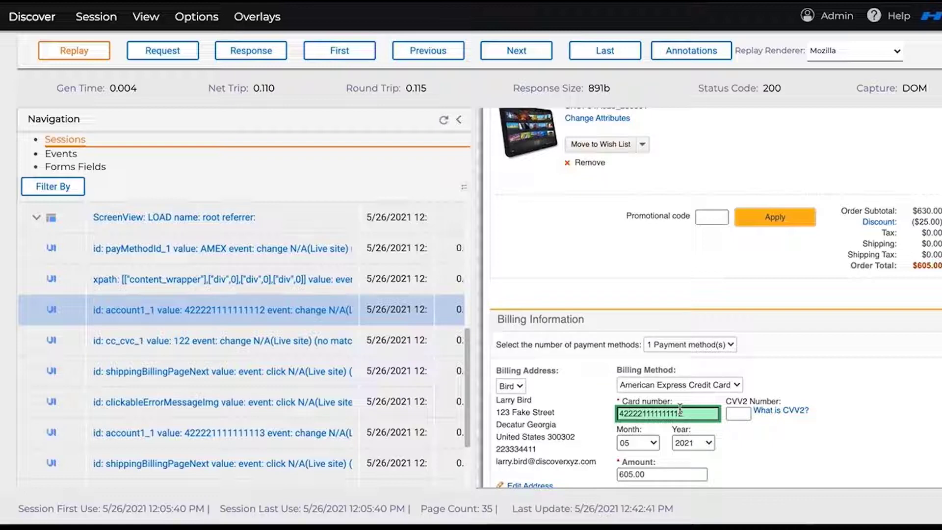
pyautogui.click(239, 337)
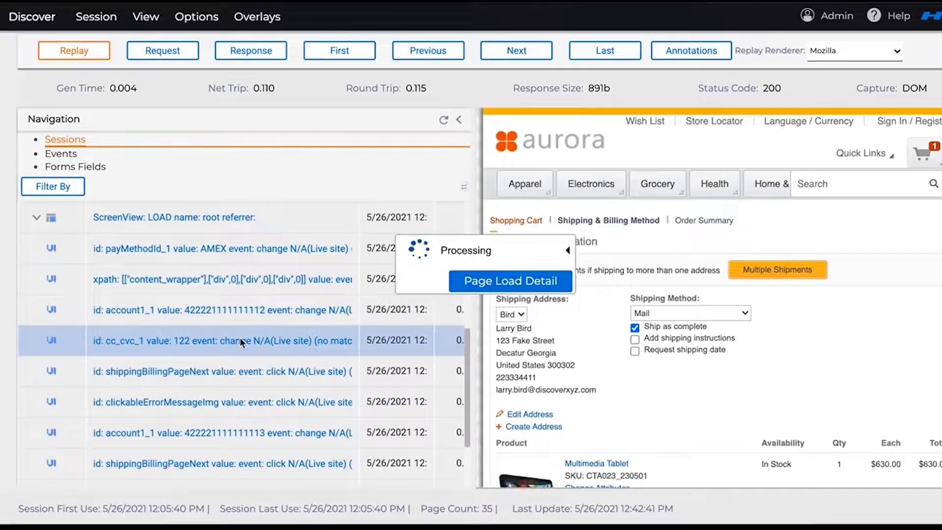
pyautogui.scroll(-3, 613, 465)
pyautogui.scroll(-6, 612, 460)
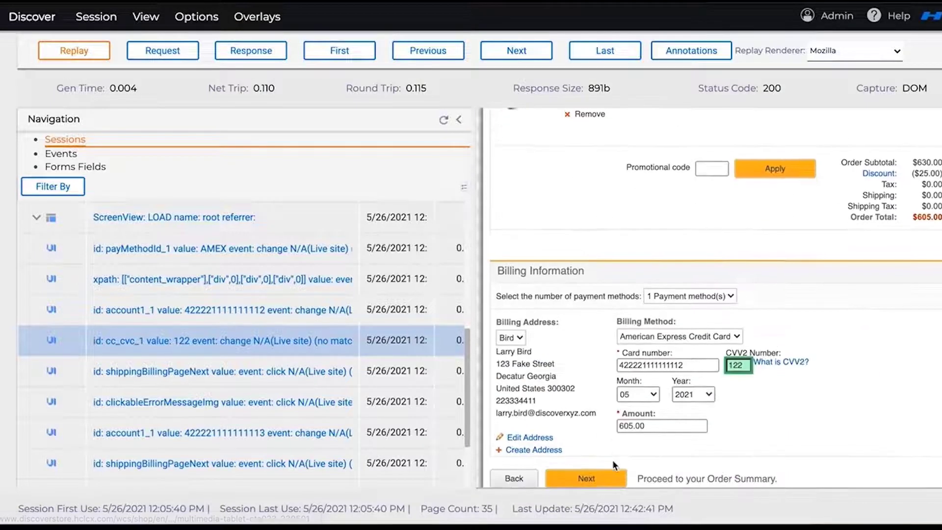
pyautogui.click(164, 370)
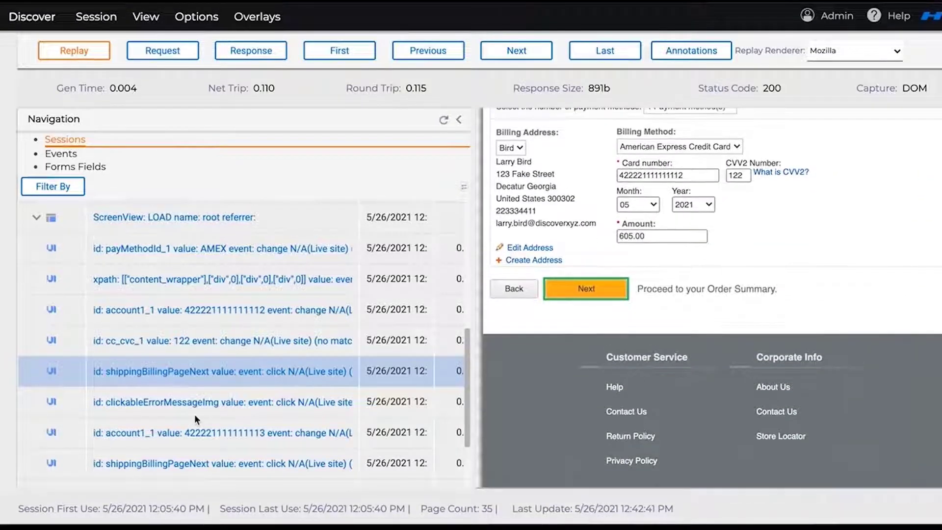
# Replay each clickableErrorMessageImg event showing the invalid credit card number error.
pyautogui.click(146, 403)
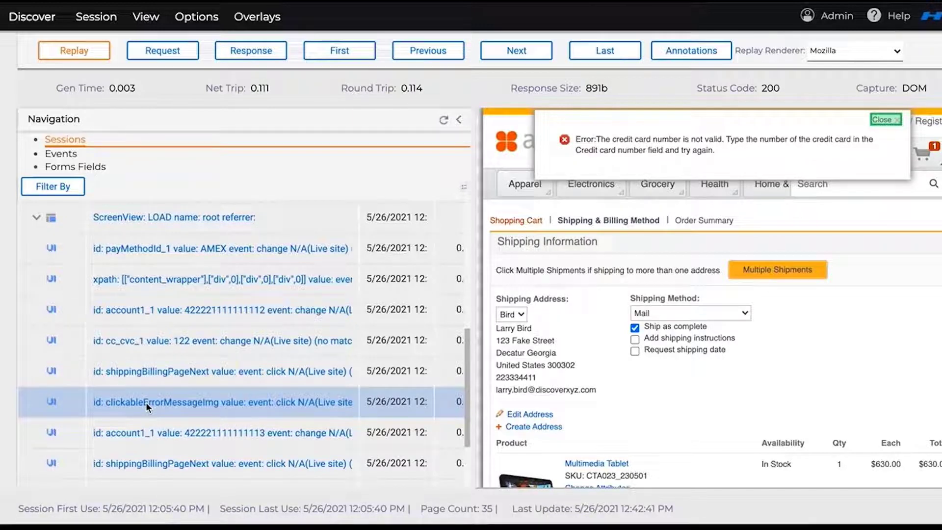
pyautogui.scroll(-3, 146, 402)
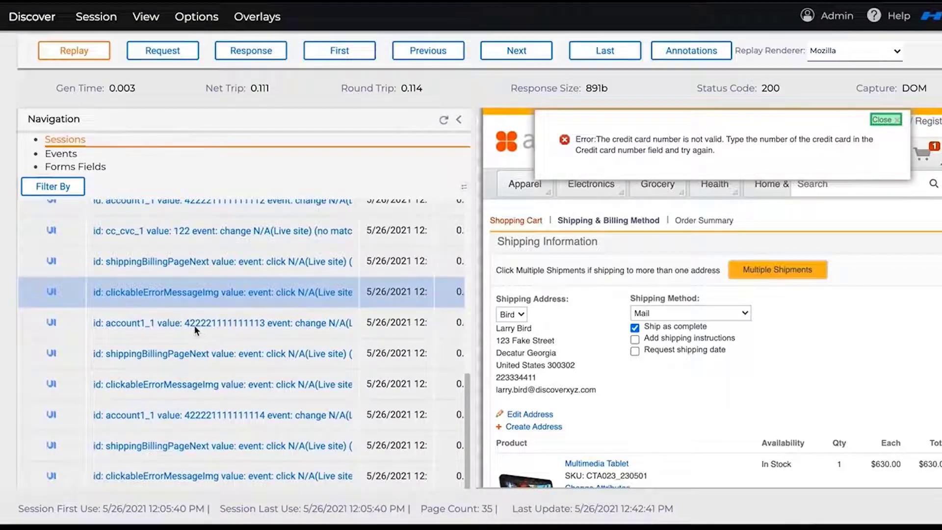
pyautogui.click(178, 385)
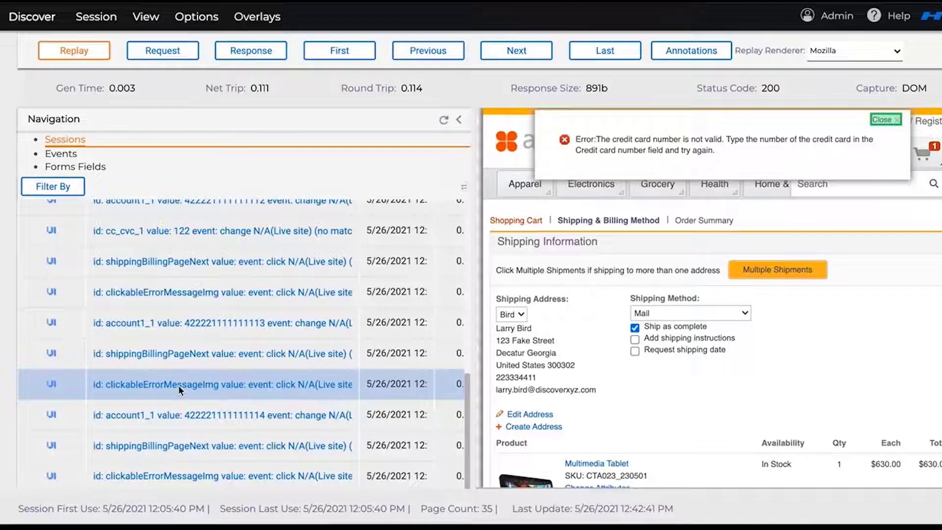
pyautogui.click(206, 476)
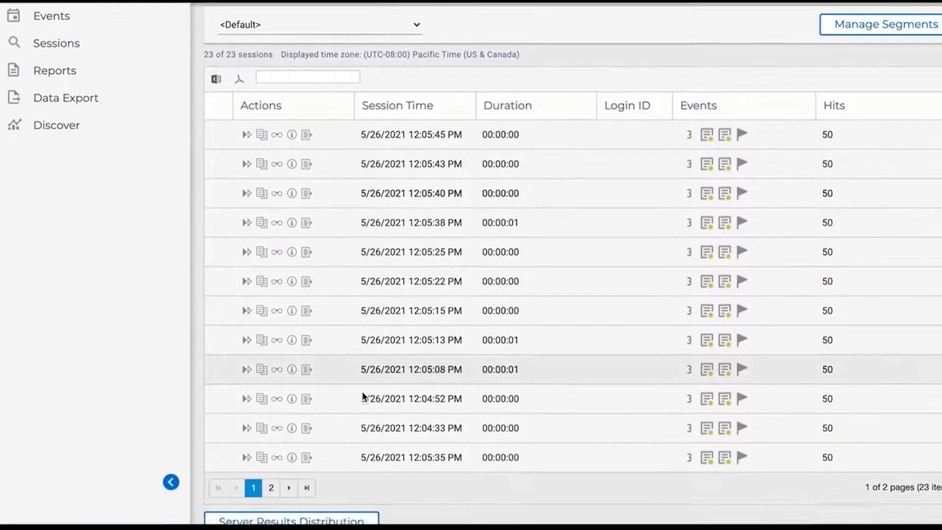
# Check another session's last credit card error, then open the 12:05:43 PM session as a Browser replay.
pyautogui.scroll(-1, 363, 396)
pyautogui.click(245, 364)
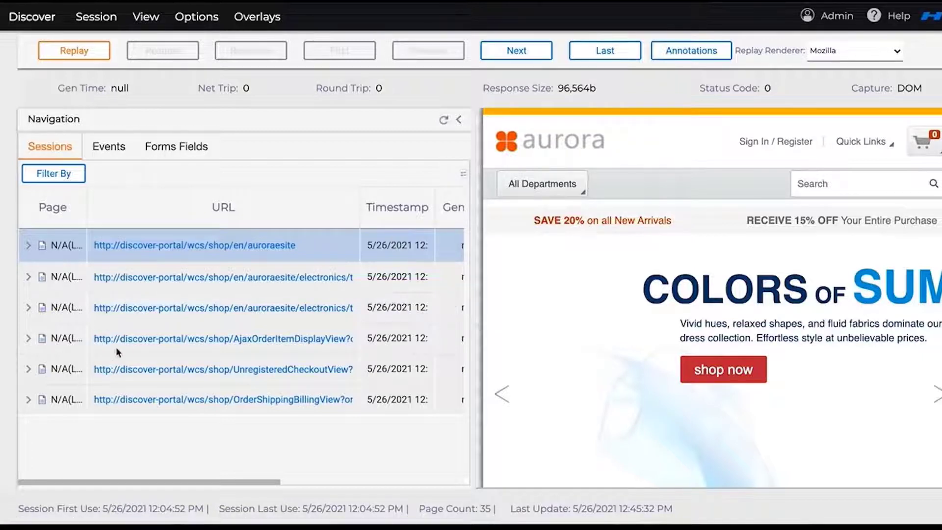
pyautogui.click(29, 401)
pyautogui.click(36, 429)
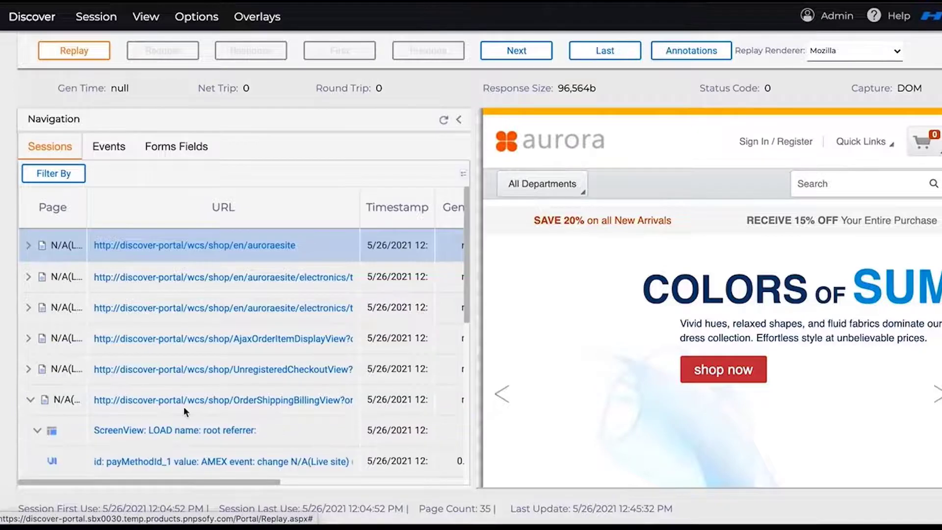
pyautogui.scroll(-3, 183, 406)
pyautogui.scroll(-2, 184, 409)
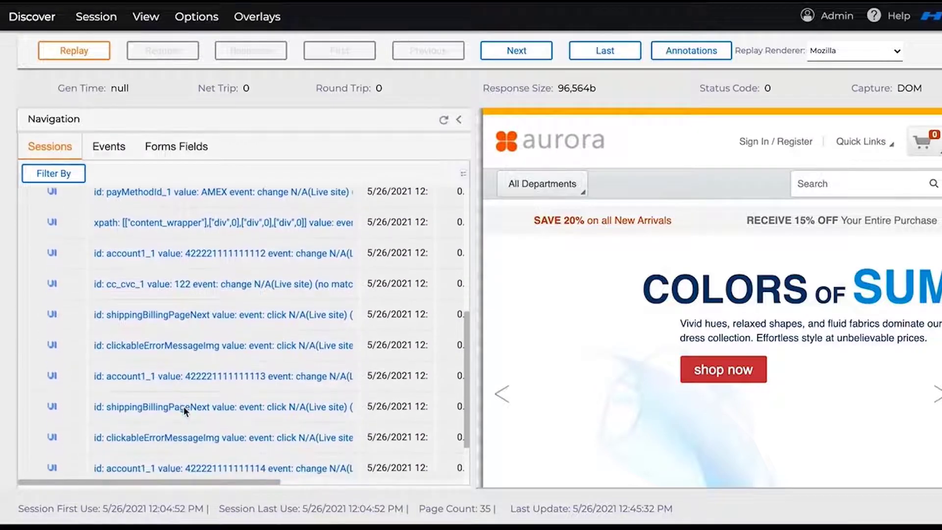
pyautogui.scroll(-2, 183, 406)
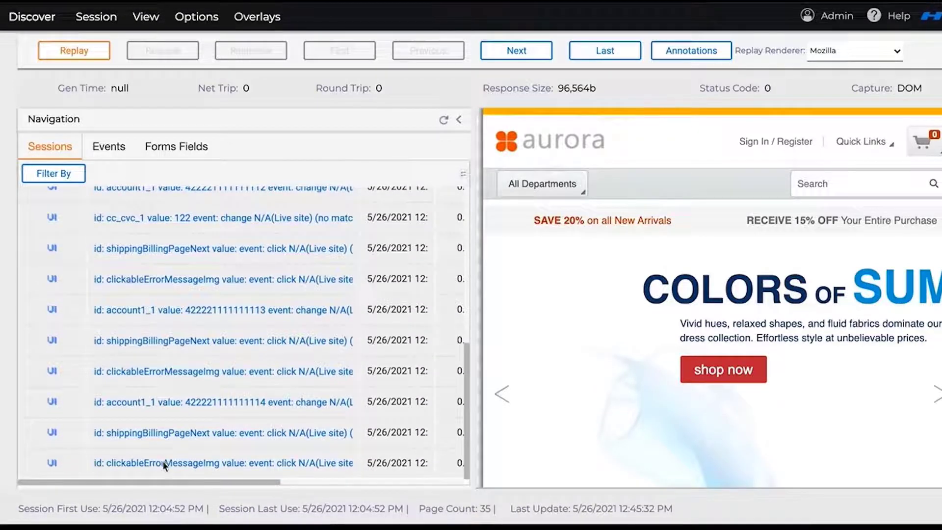
pyautogui.click(166, 371)
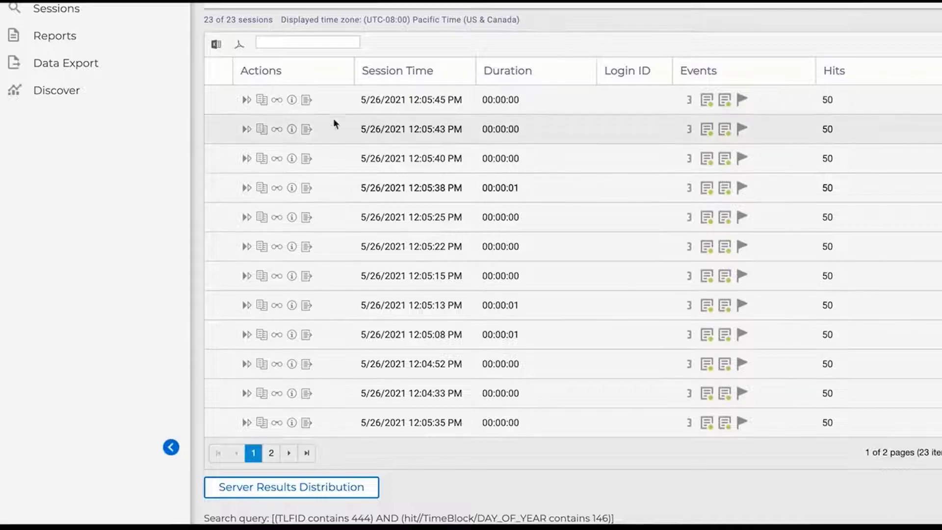
pyautogui.click(244, 129)
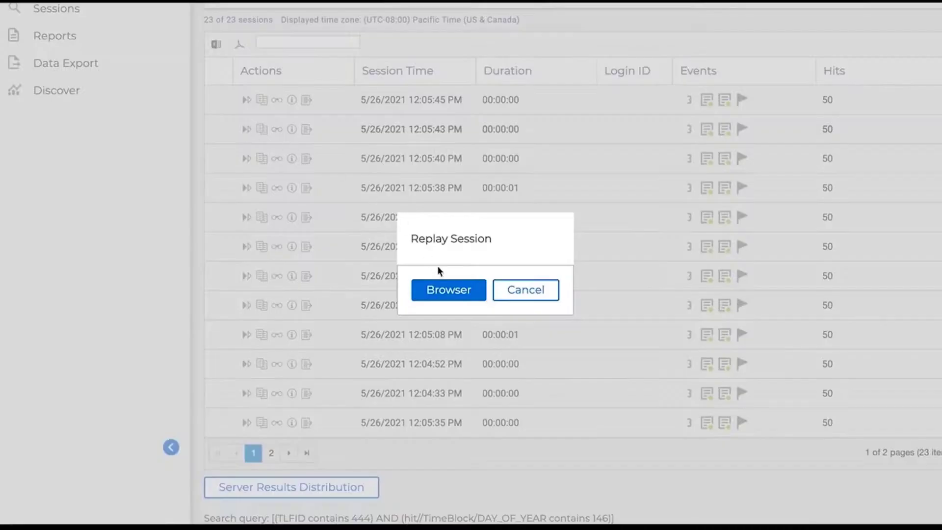
pyautogui.click(446, 289)
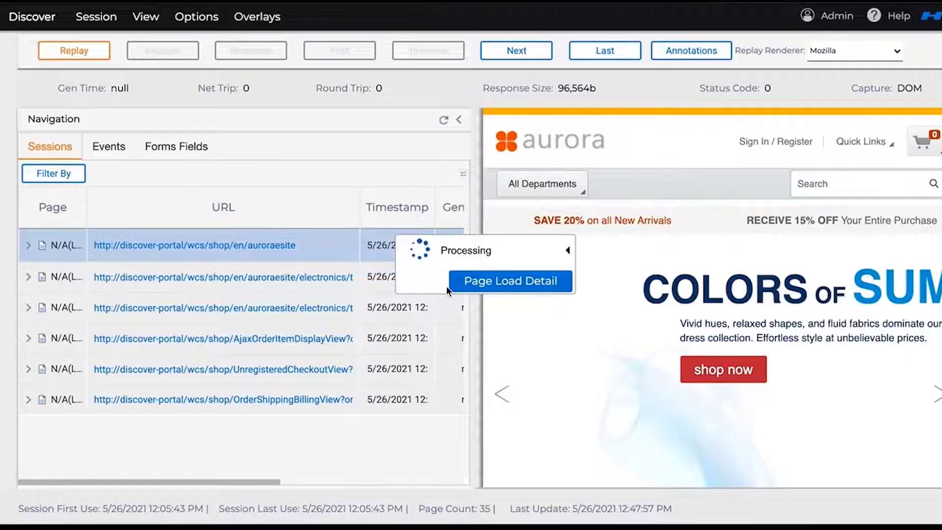
# Expand the shipping page's ScreenView: LOAD and replay its clickableErrorMessageImg clicks down to the last.
pyautogui.click(28, 400)
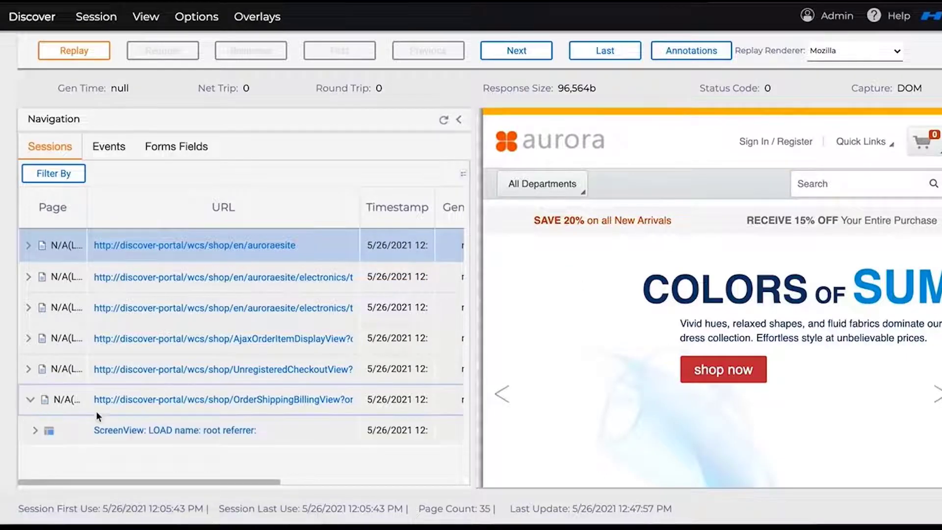
pyautogui.click(37, 432)
pyautogui.scroll(-5, 148, 409)
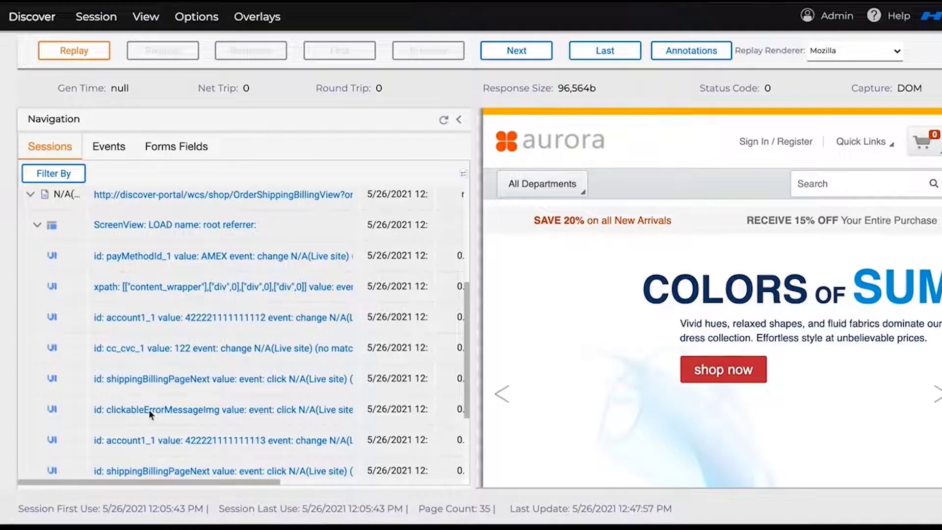
pyautogui.click(158, 408)
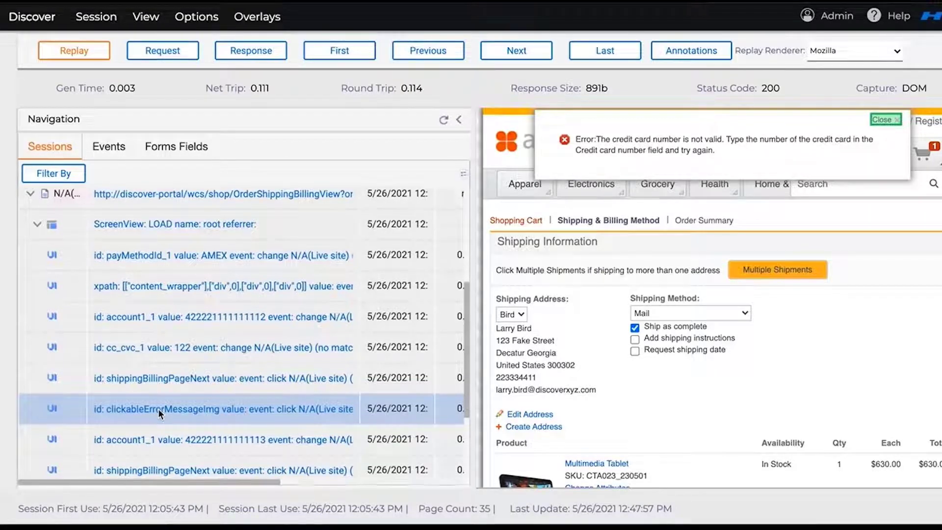
pyautogui.scroll(-3, 158, 408)
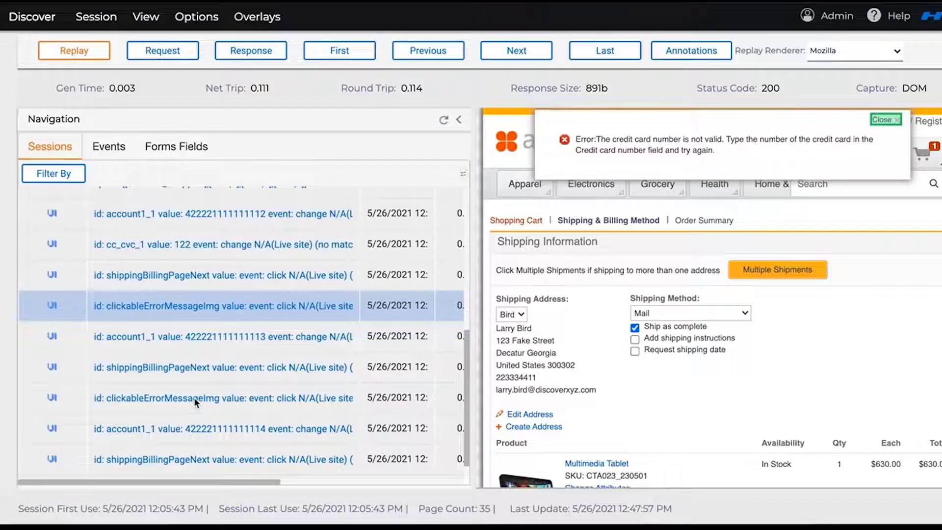
pyautogui.click(194, 397)
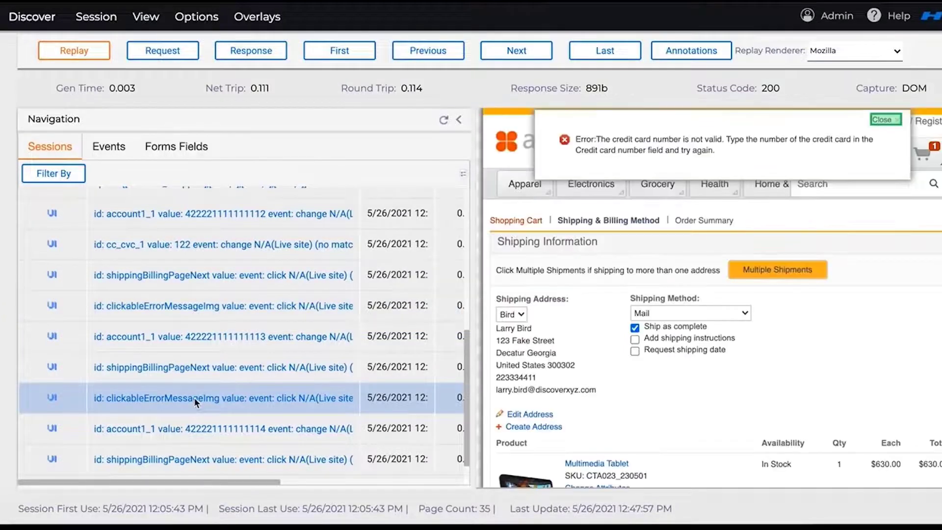
pyautogui.scroll(-1, 194, 397)
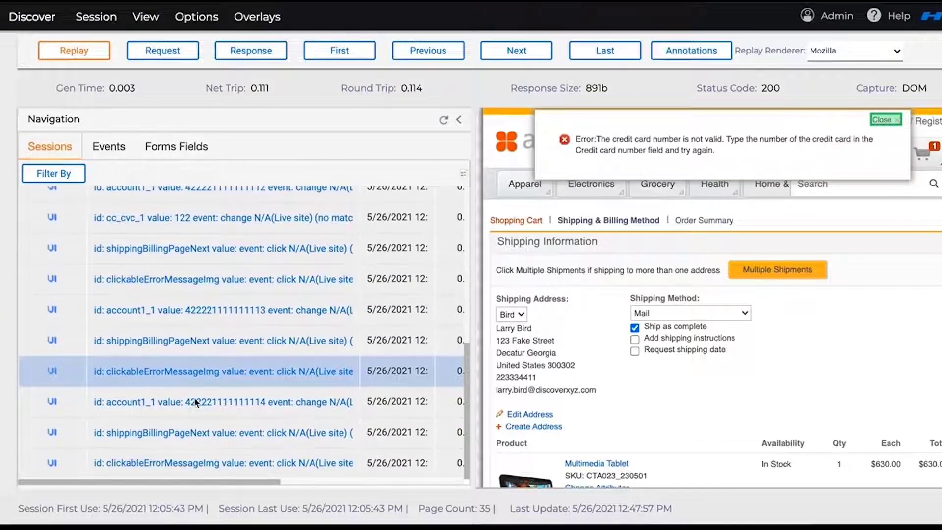
pyautogui.click(175, 464)
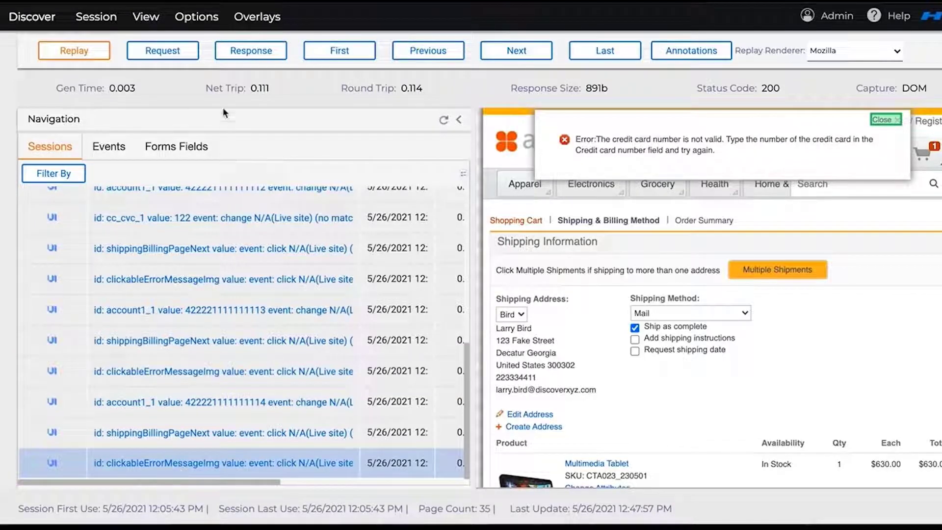
# Use Copy Link to Session from the Session menu and select the displayed replay URL.
pyautogui.click(104, 24)
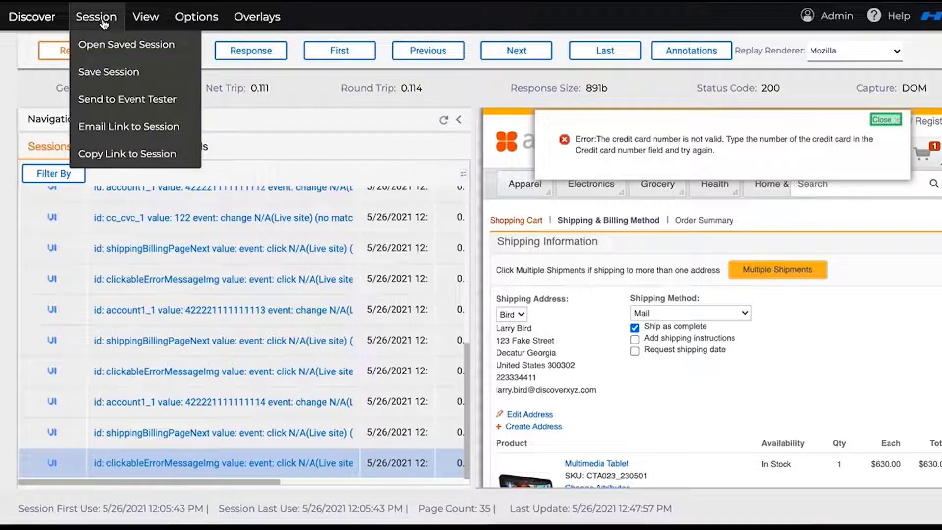
pyautogui.click(125, 154)
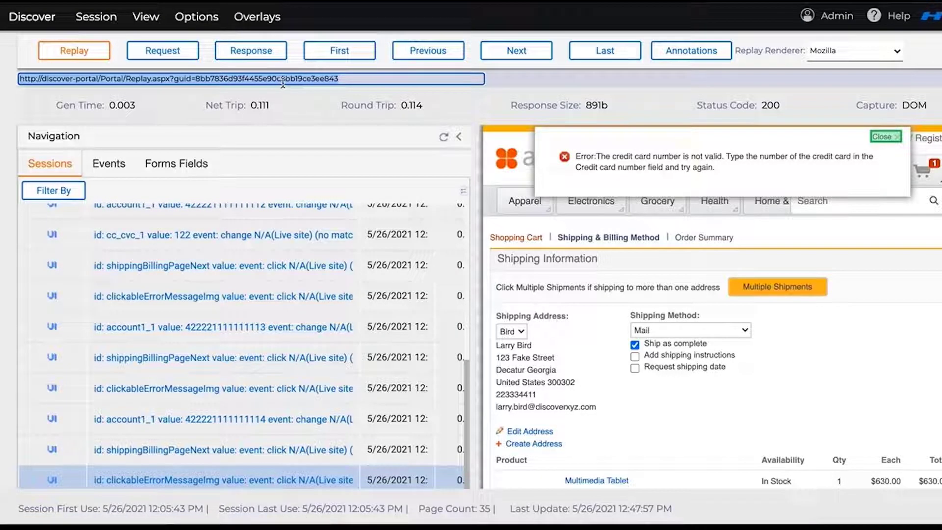
pyautogui.moveTo(350, 79); pyautogui.dragTo(35, 78)
pyautogui.click(210, 114)
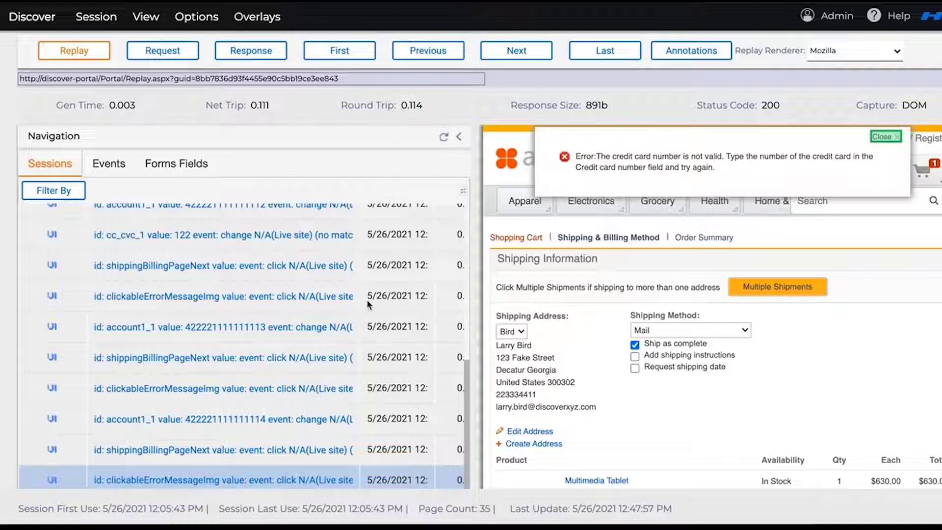
# Show the captured Response for page 2, DiscoverUIPost.php, and scroll through its HTML source.
pyautogui.click(273, 53)
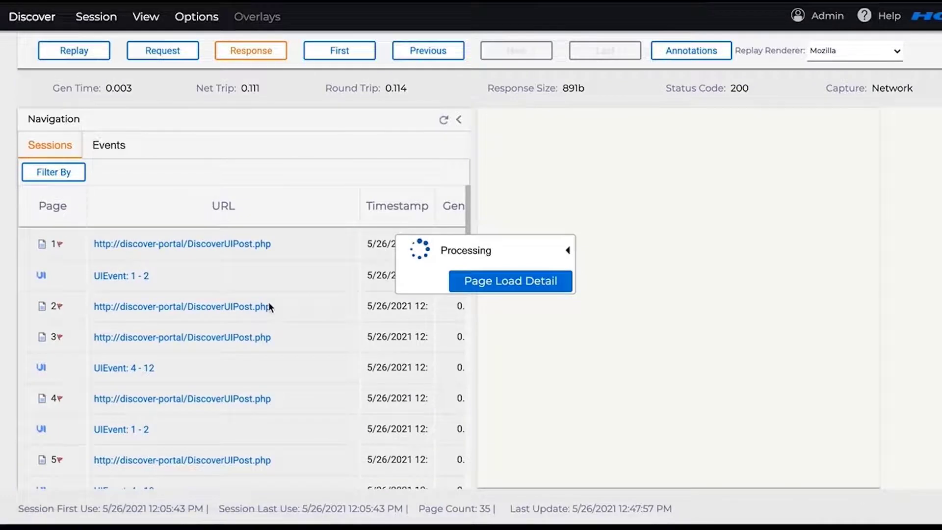
pyautogui.click(148, 306)
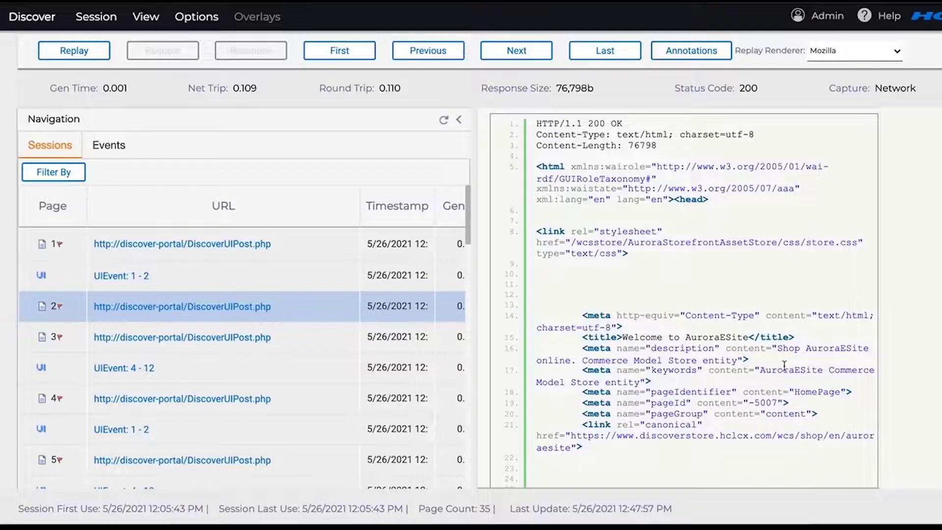
pyautogui.scroll(-6, 785, 368)
pyautogui.scroll(-15, 784, 371)
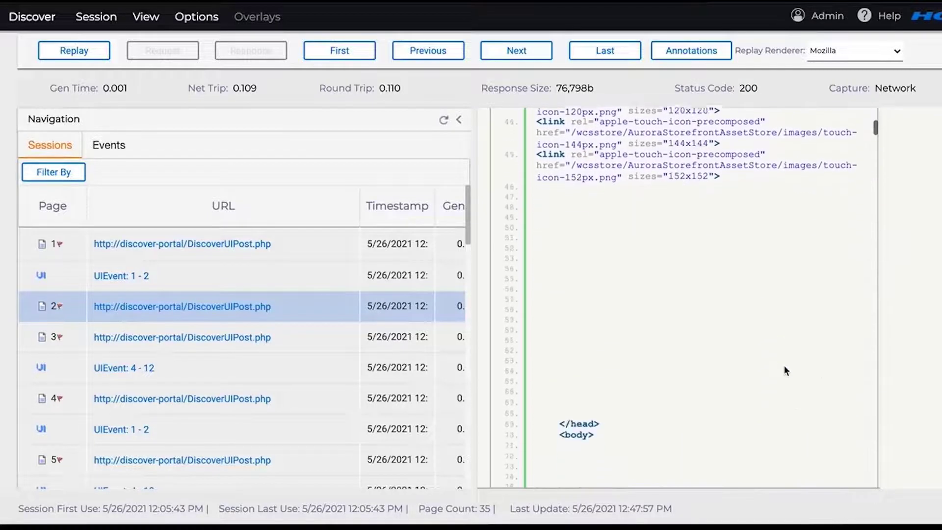
pyautogui.scroll(-2, 784, 370)
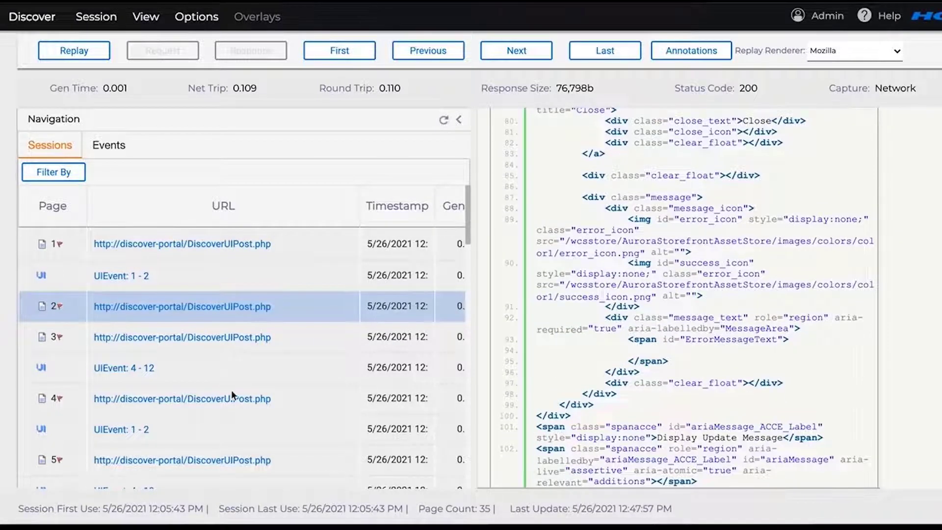
pyautogui.scroll(-4, 218, 359)
pyautogui.scroll(-10, 714, 391)
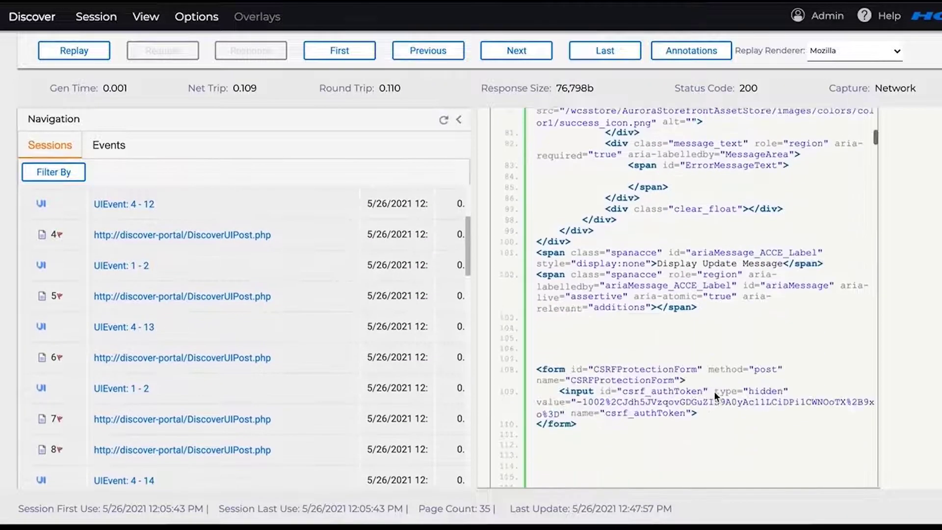
pyautogui.scroll(-5, 714, 396)
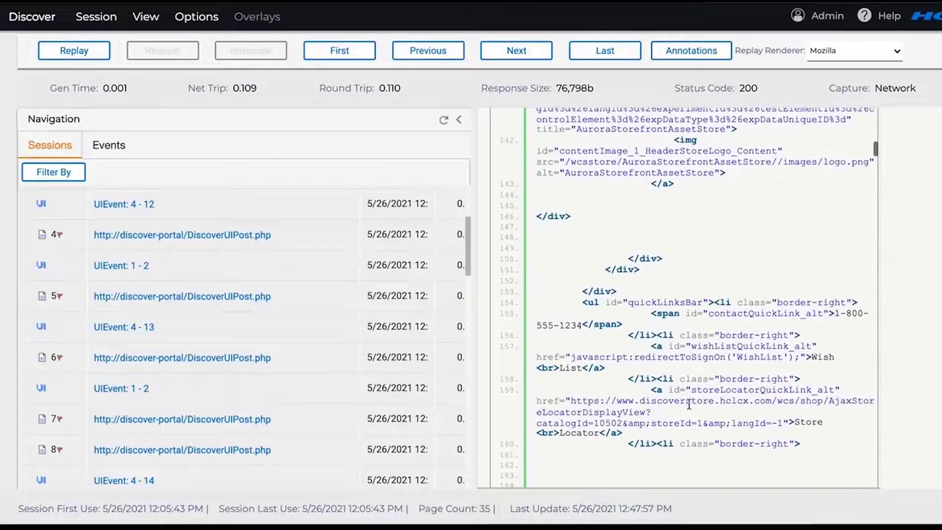
pyautogui.scroll(5, 245, 217)
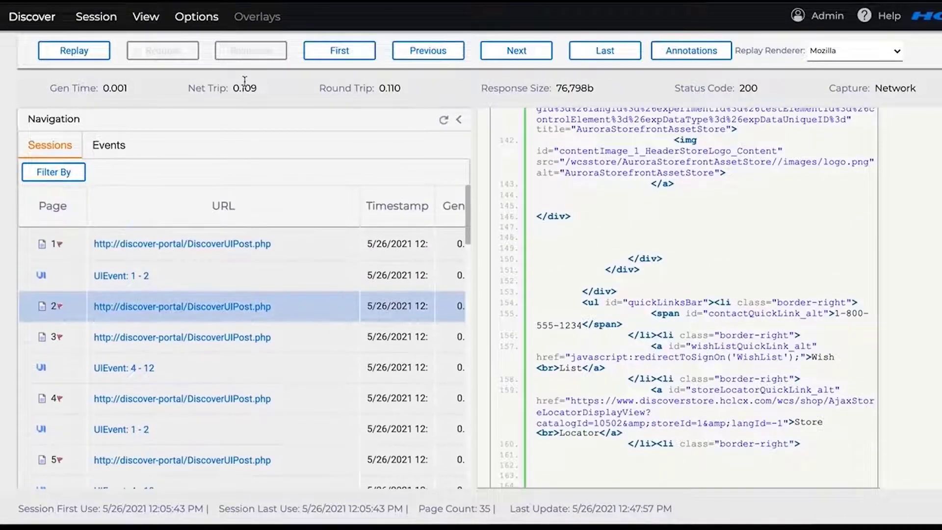
# Display the Request data and Step Attributes JSON for the UIEvent 1-2 hit.
pyautogui.click(170, 280)
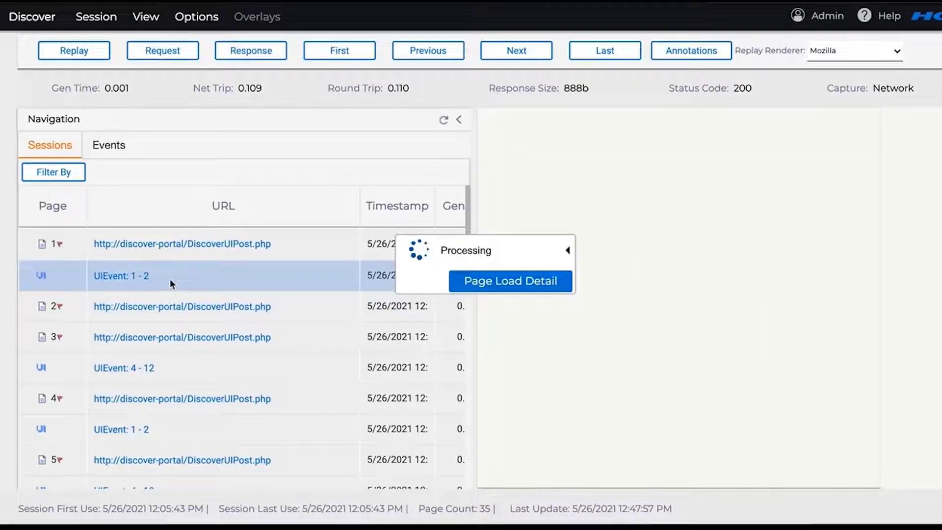
pyautogui.click(181, 59)
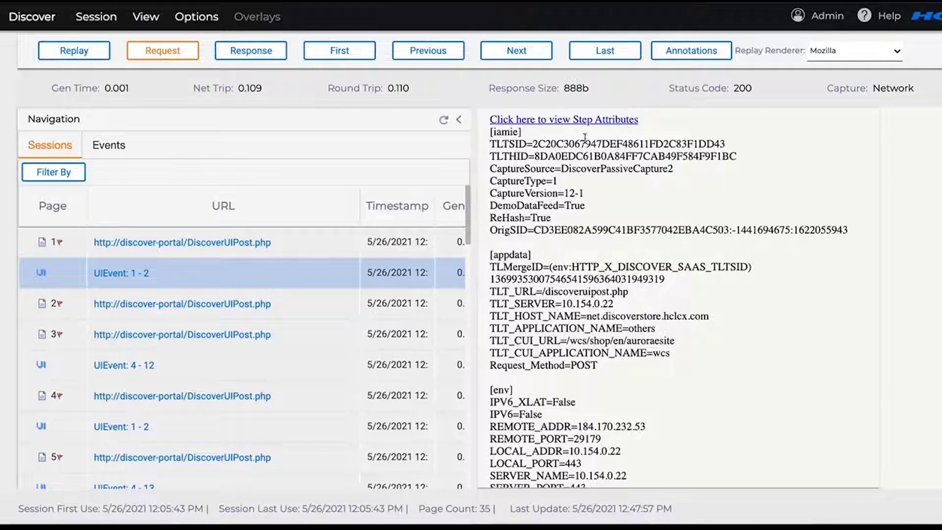
pyautogui.click(611, 119)
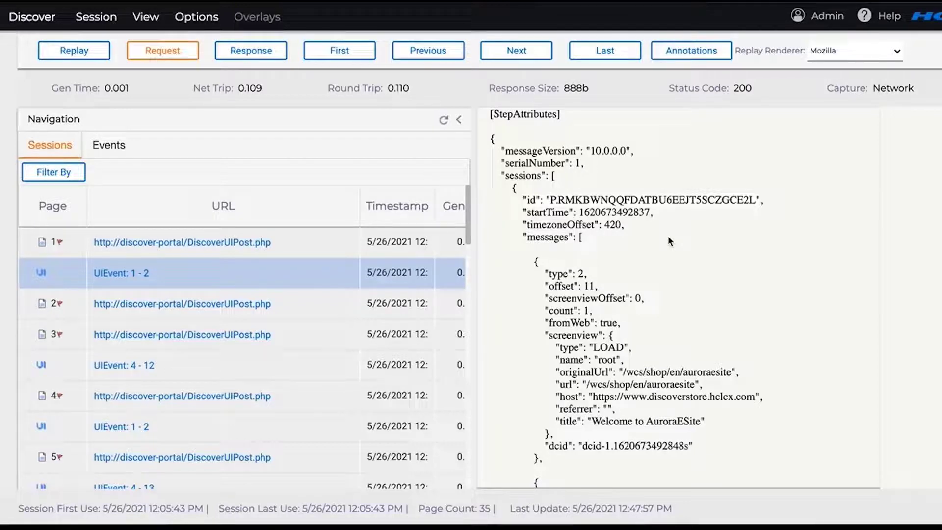
# Return to Replay at the last clickableErrorMessageImg event and highlight the tablet's total price.
pyautogui.click(73, 52)
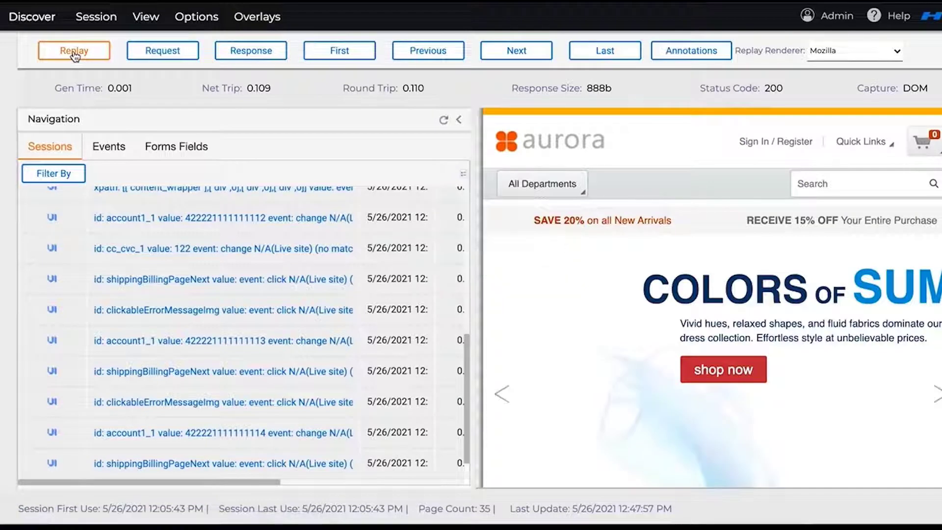
pyautogui.scroll(-1, 180, 289)
pyautogui.click(173, 461)
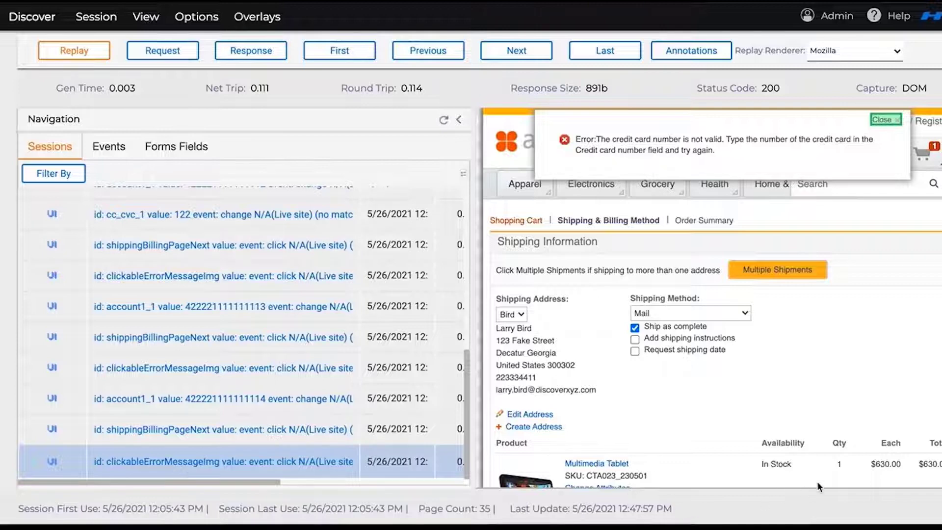
pyautogui.moveTo(919, 470); pyautogui.dragTo(941, 465)
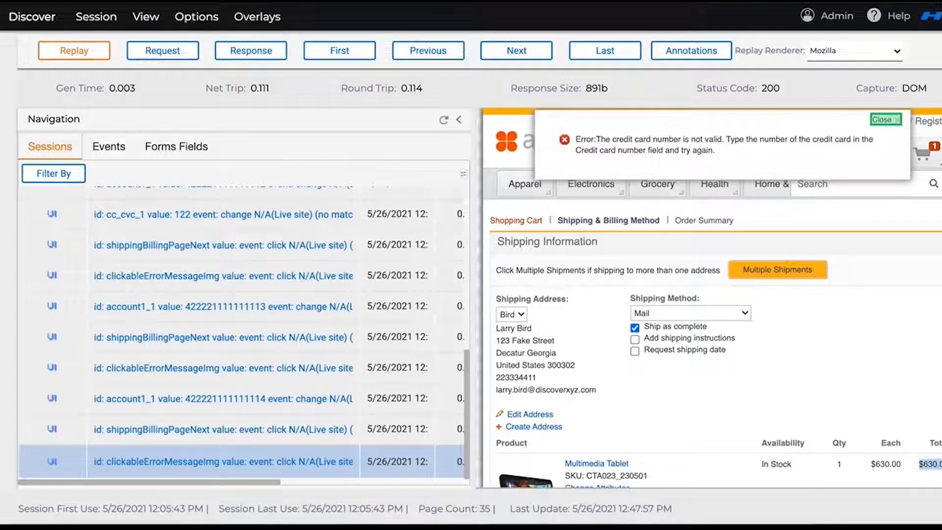